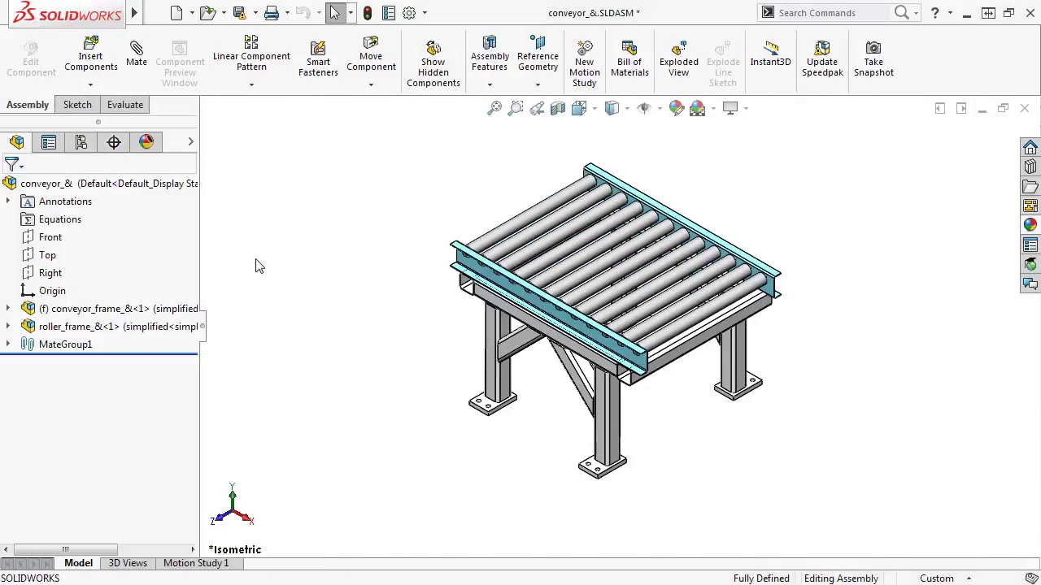
# - With nothing selected, open Tools > Asset Publisher for the conveyor assembly
pyautogui.click(482, 270)
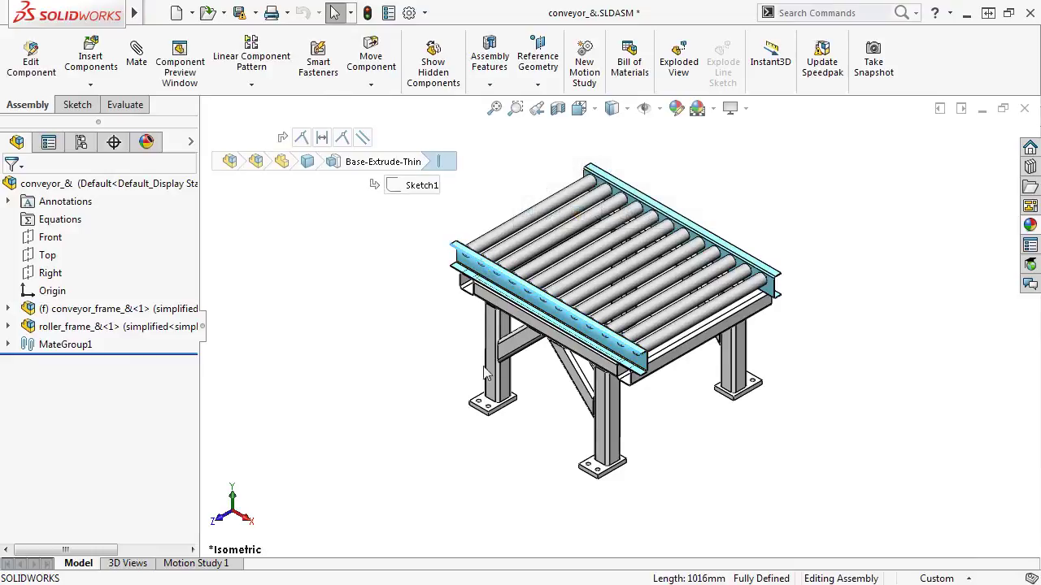
pyautogui.click(471, 395)
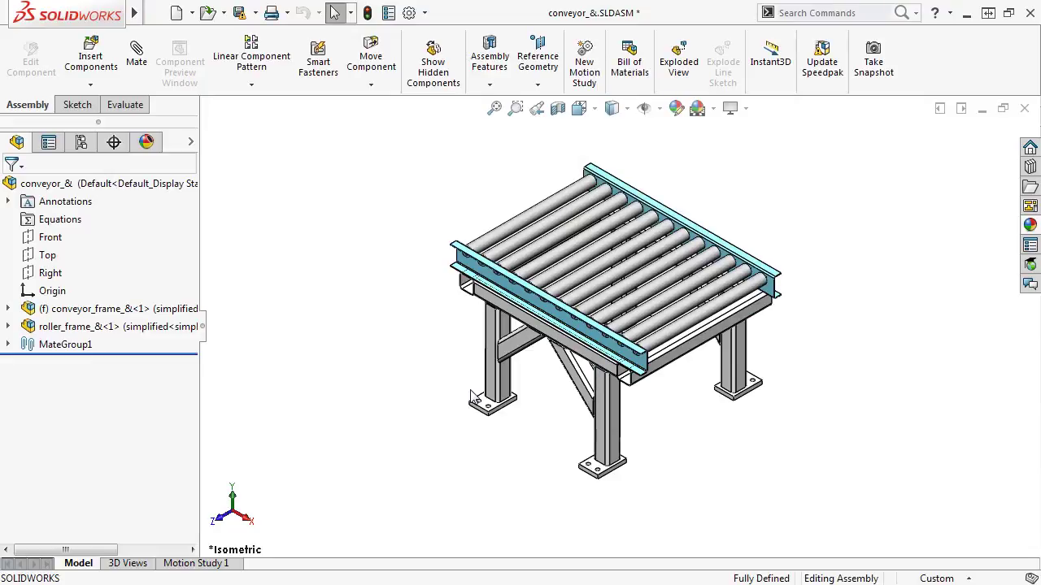
pyautogui.moveTo(114, 16)
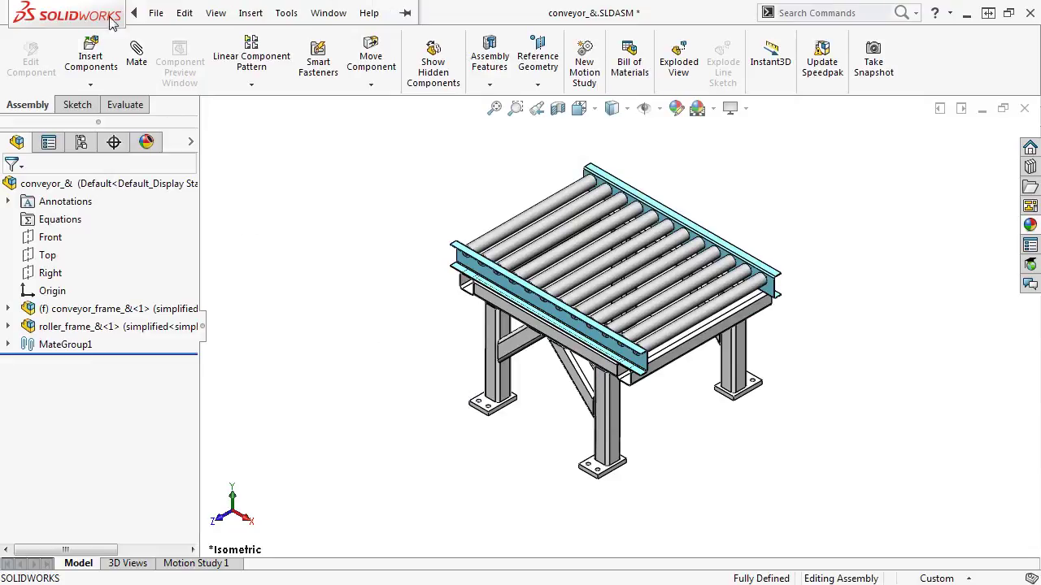
pyautogui.click(156, 12)
pyautogui.moveTo(256, 13)
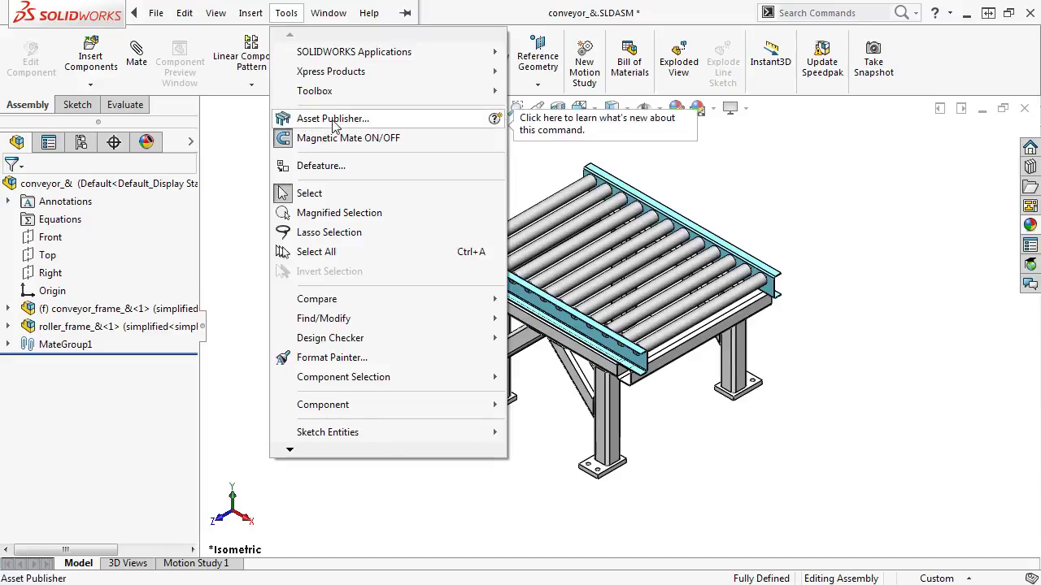
pyautogui.click(388, 128)
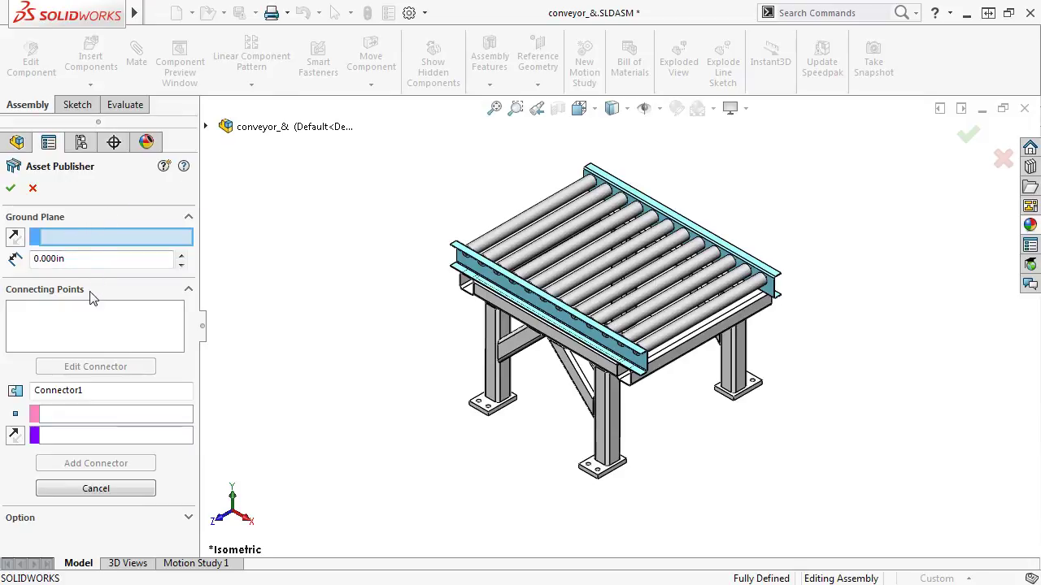
pyautogui.click(77, 520)
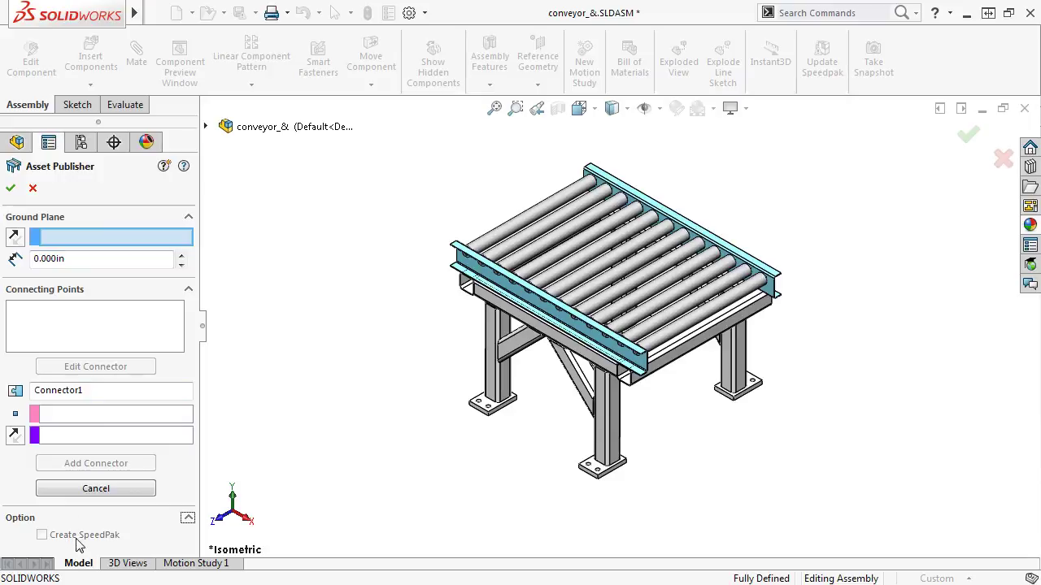
pyautogui.click(80, 521)
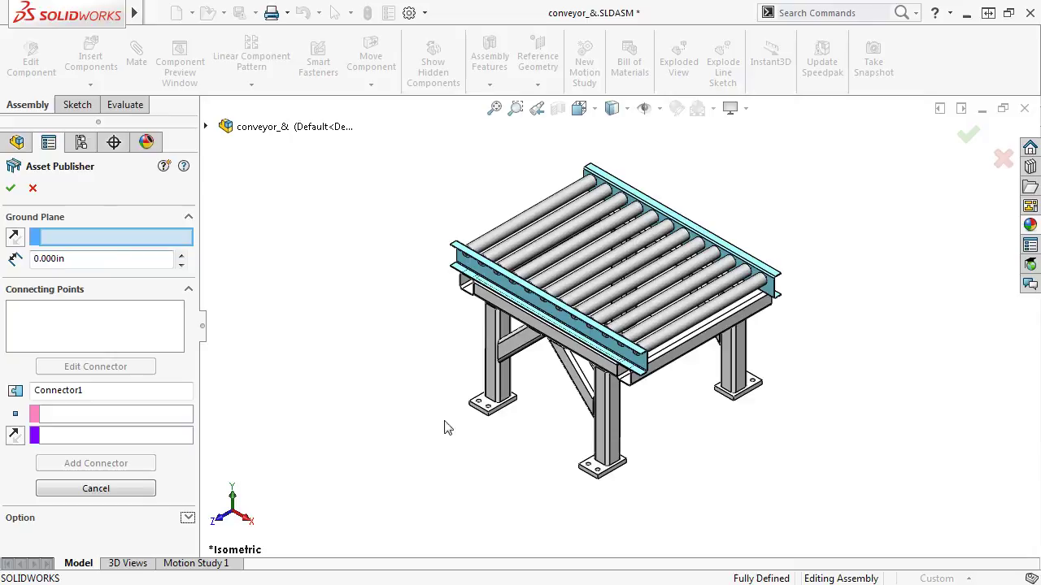
pyautogui.moveTo(544, 479); pyautogui.dragTo(531, 128, button='middle')
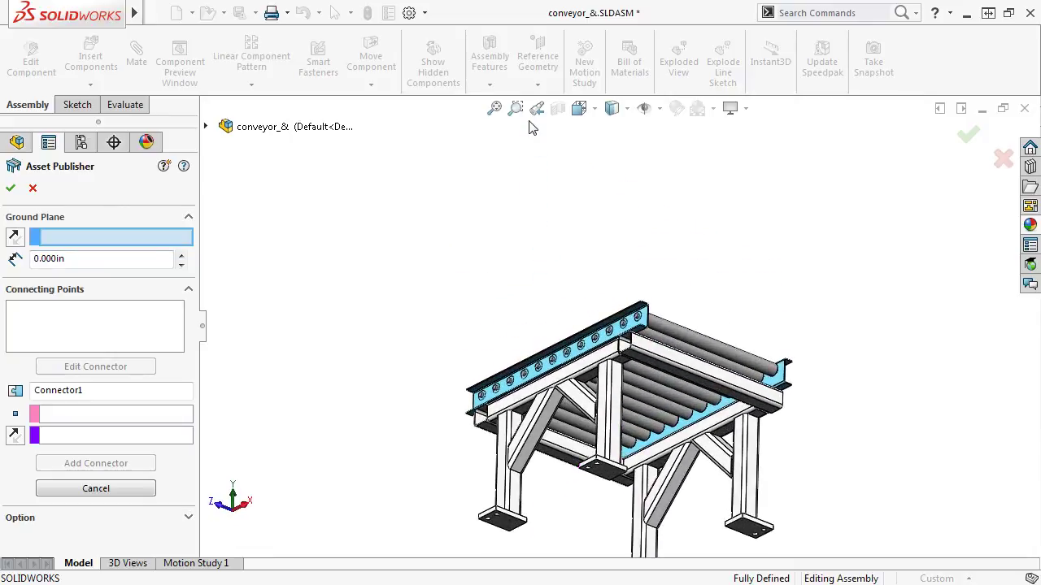
# - Make a foot's bottom face the ground plane, direction flipped downward, offset 0.000in
pyautogui.click(608, 472)
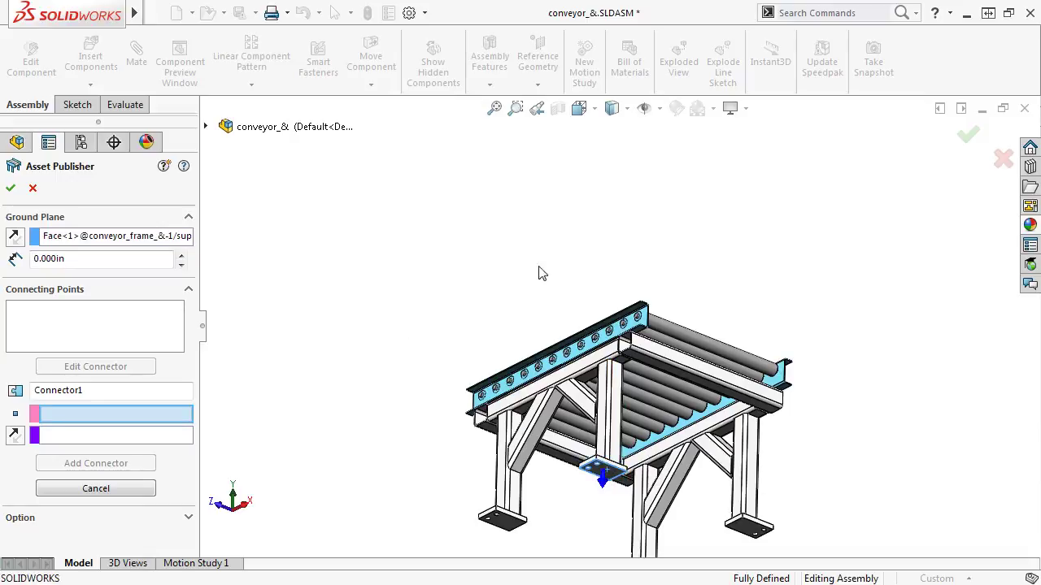
pyautogui.moveTo(540, 276); pyautogui.dragTo(566, 411, button='middle')
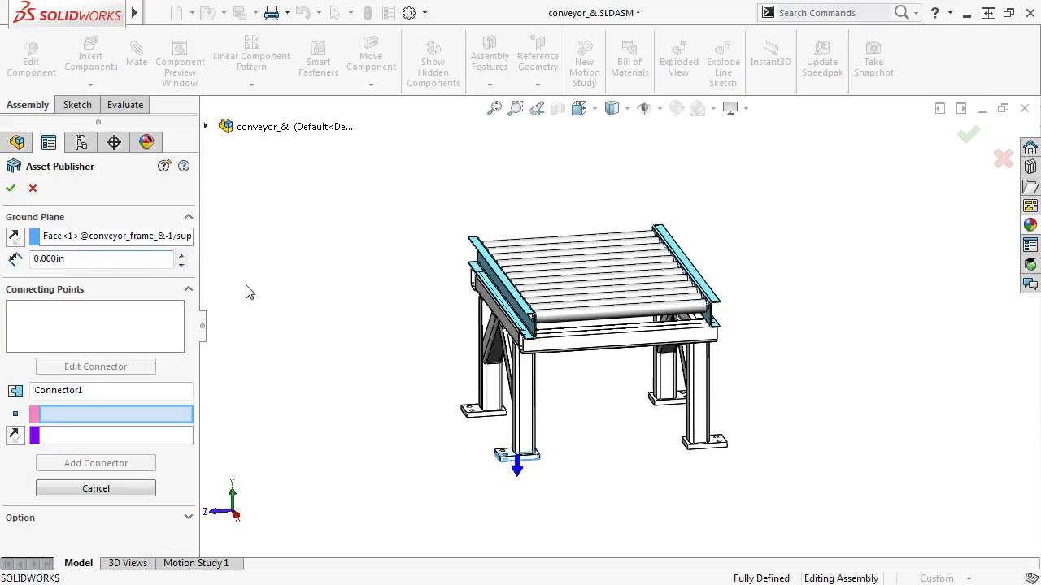
pyautogui.click(521, 478)
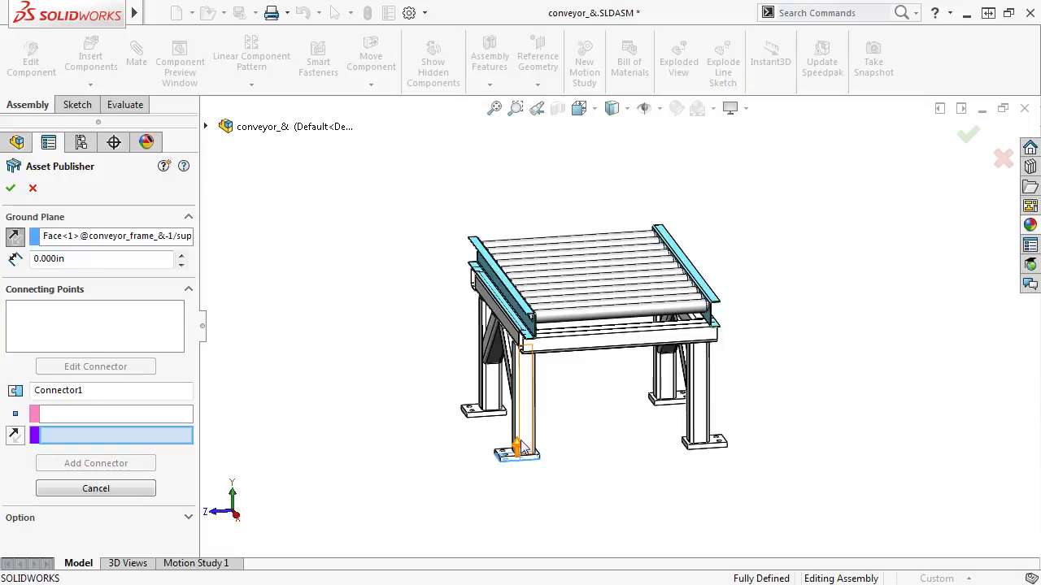
pyautogui.click(518, 445)
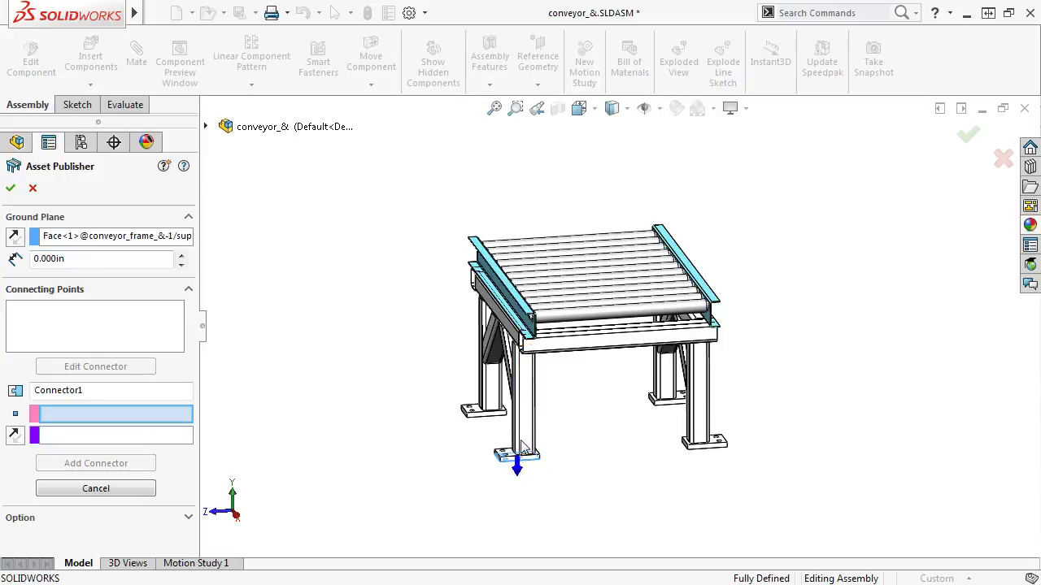
pyautogui.click(182, 257)
pyautogui.click(182, 257)
pyautogui.click(181, 256)
pyautogui.doubleClick(49, 259)
pyautogui.write('0')
pyautogui.press('Return')
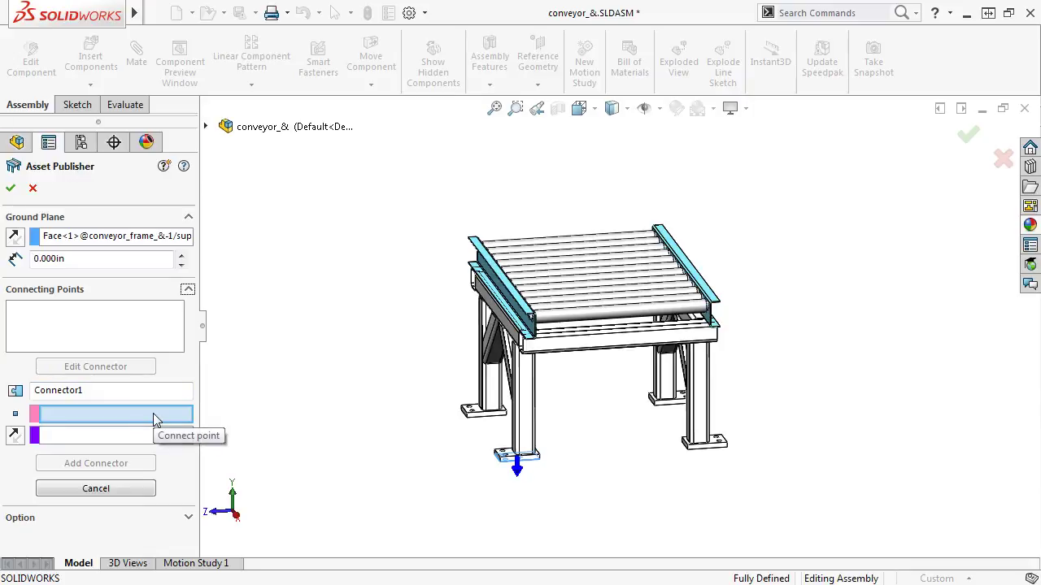
# - Zoom to the right rail end and give Connector1 its corner vertex and end face
pyautogui.click(516, 108)
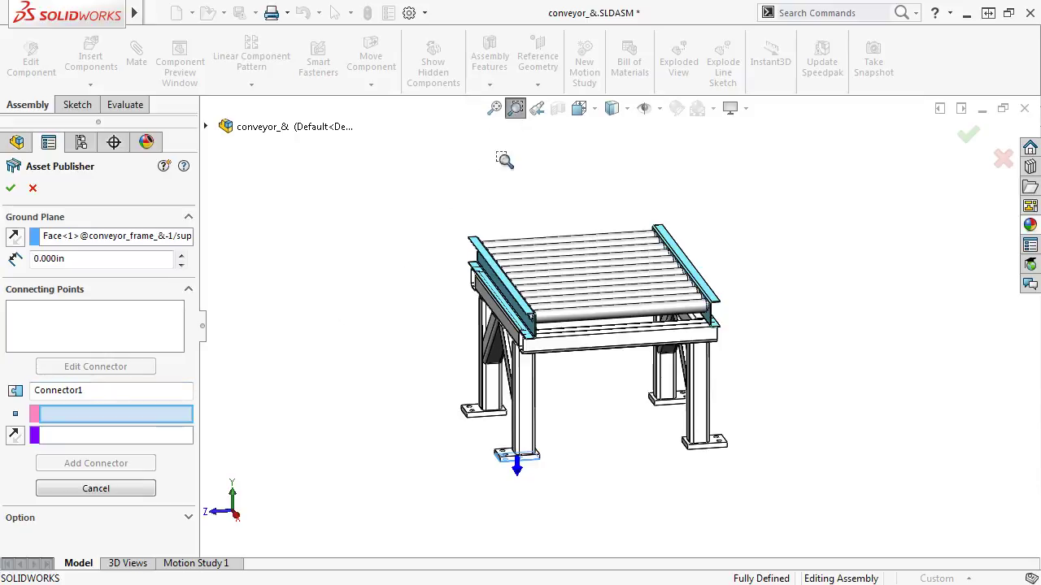
pyautogui.moveTo(495, 267); pyautogui.dragTo(561, 358)
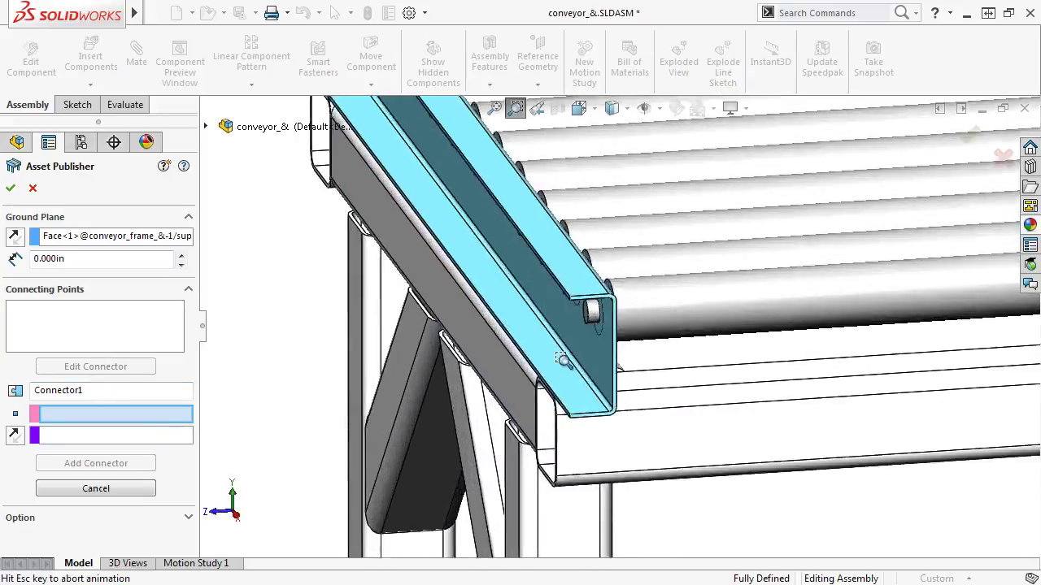
pyautogui.click(581, 293)
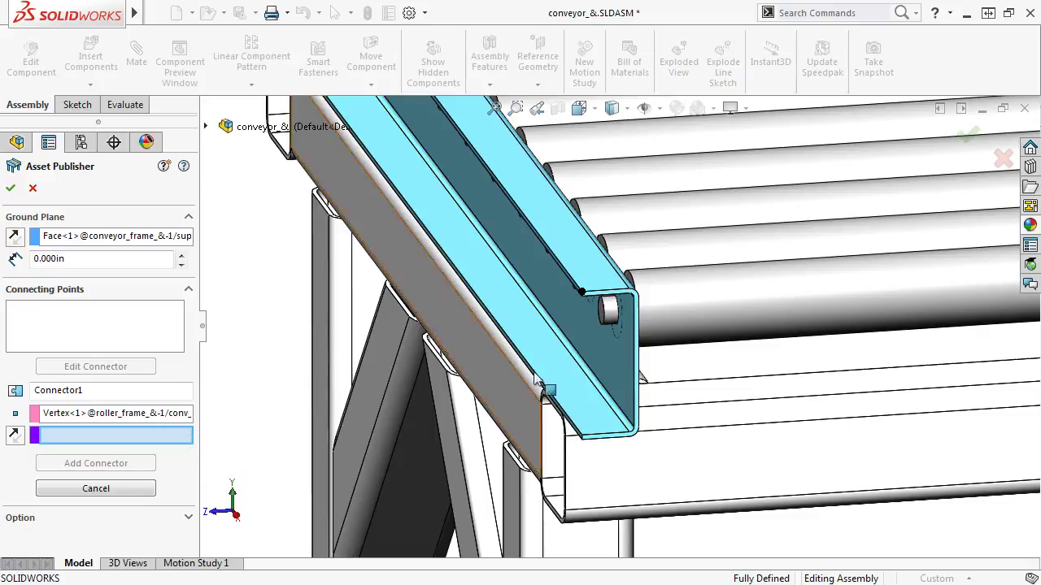
pyautogui.click(636, 344)
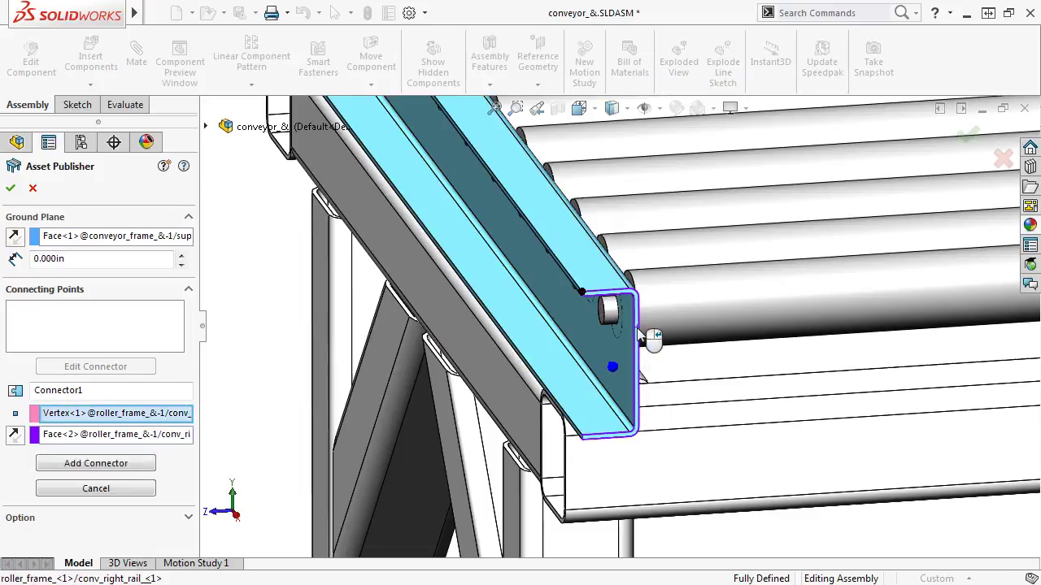
pyautogui.moveTo(644, 324); pyautogui.dragTo(718, 317, button='middle')
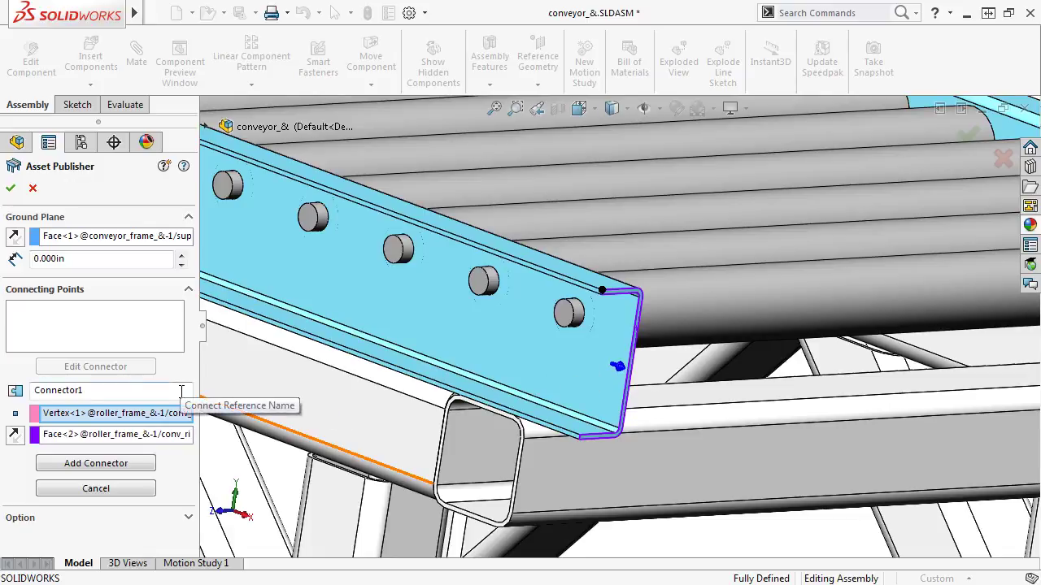
# - Add Connector1 to the connector list and check it without changes
pyautogui.click(152, 465)
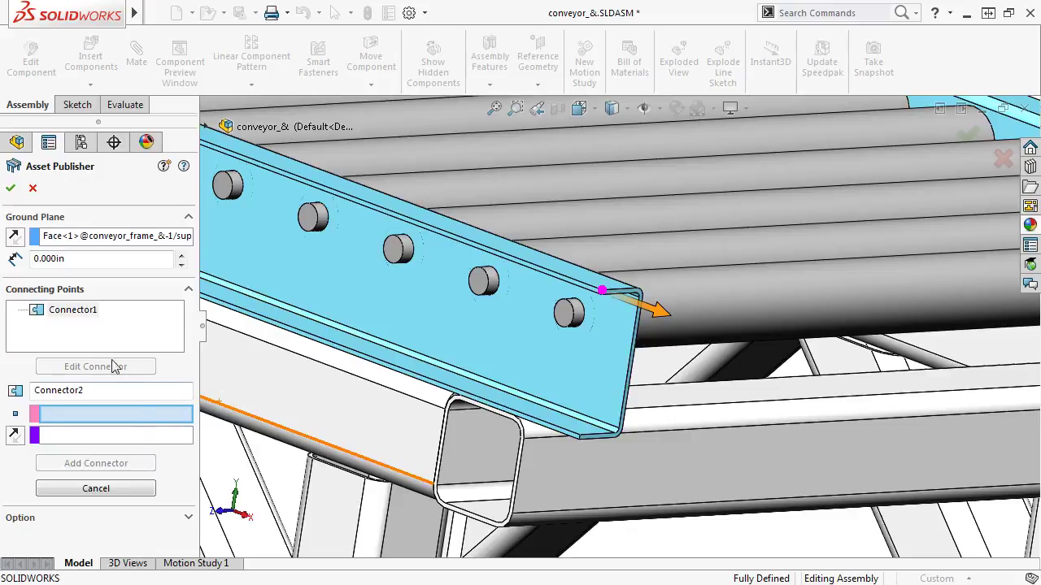
pyautogui.click(95, 313)
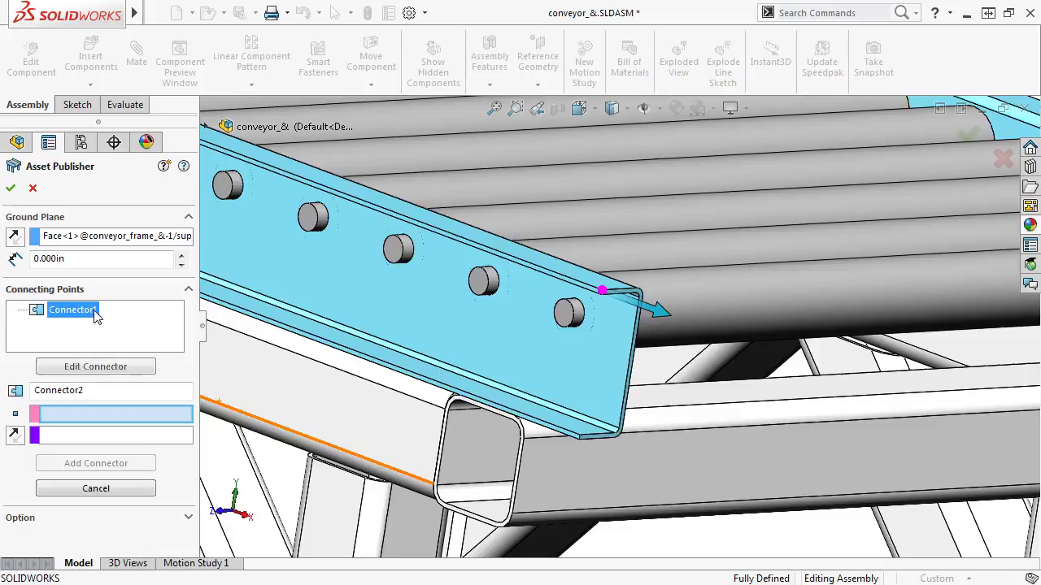
pyautogui.click(130, 366)
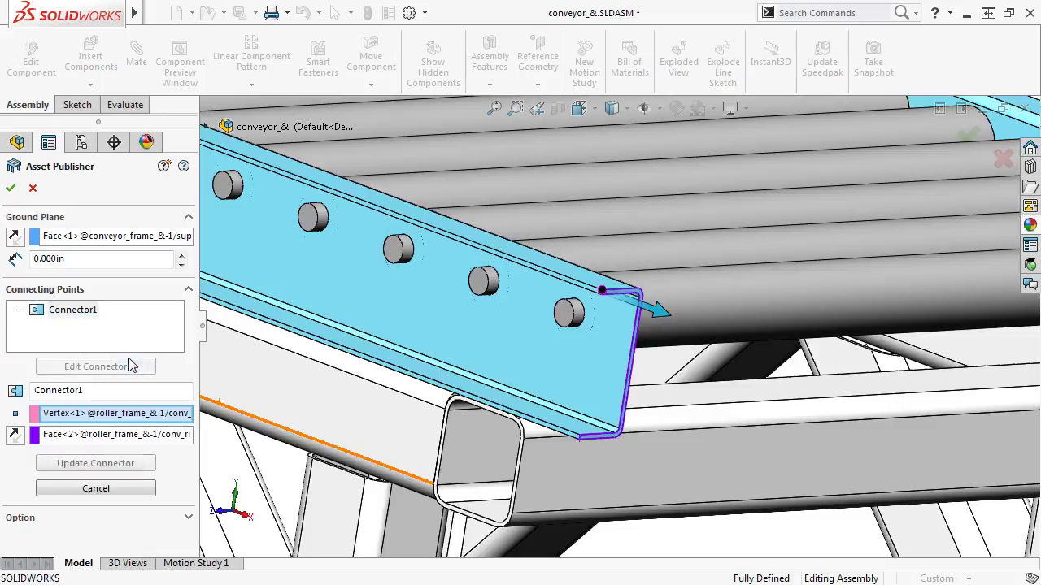
pyautogui.click(150, 488)
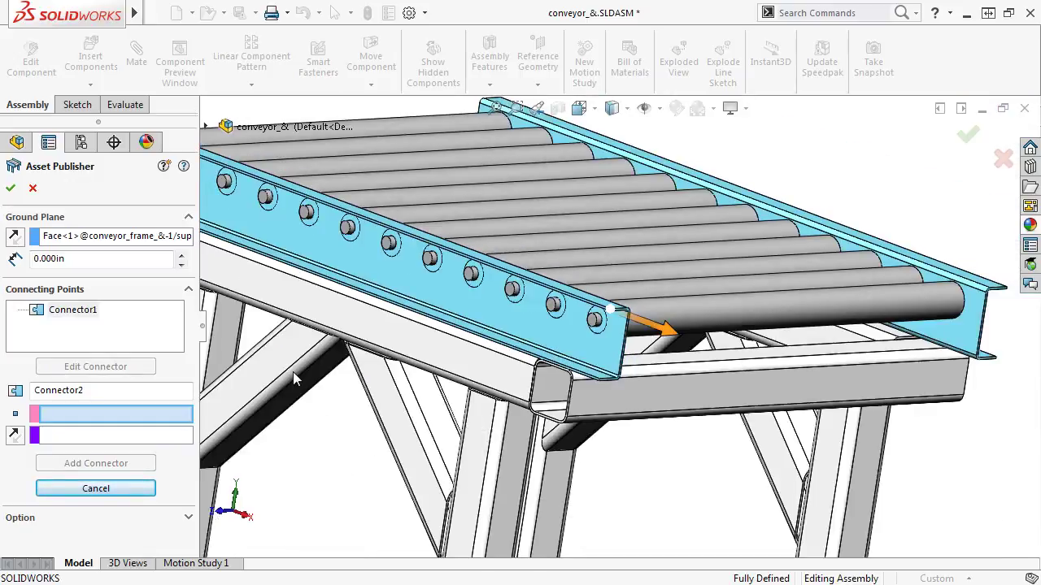
# - Define Connector2 at the opposite rail end's flange vertex and face, then add it
pyautogui.keyDown('ctrl'); pyautogui.moveTo(293, 372); pyautogui.dragTo(574, 397, button='middle'); pyautogui.keyUp('ctrl')
pyautogui.moveTo(382, 174); pyautogui.dragTo(600, 310, button='middle')
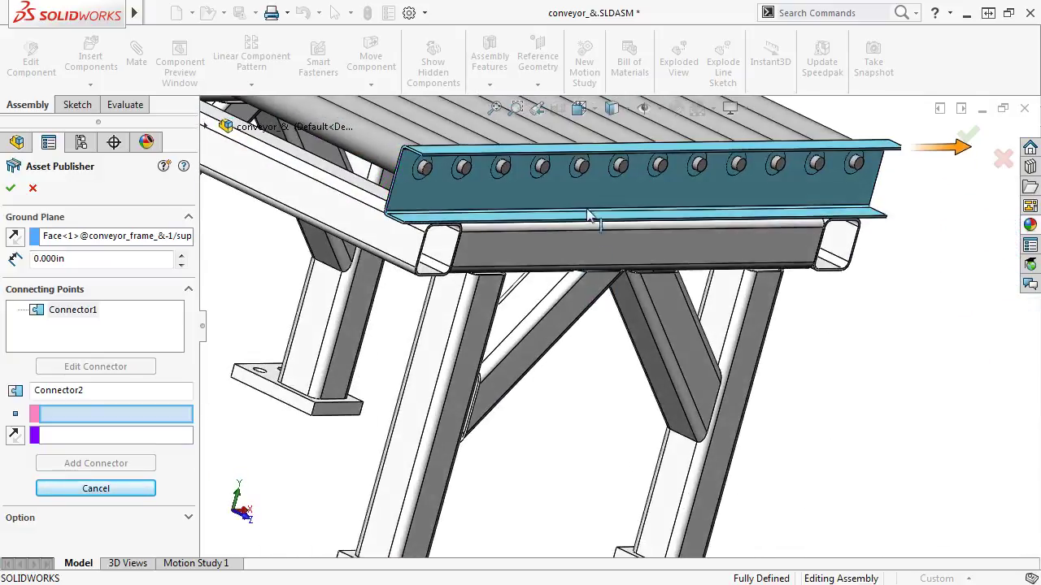
pyautogui.click(516, 108)
pyautogui.moveTo(426, 134); pyautogui.dragTo(406, 190)
pyautogui.press('Escape')
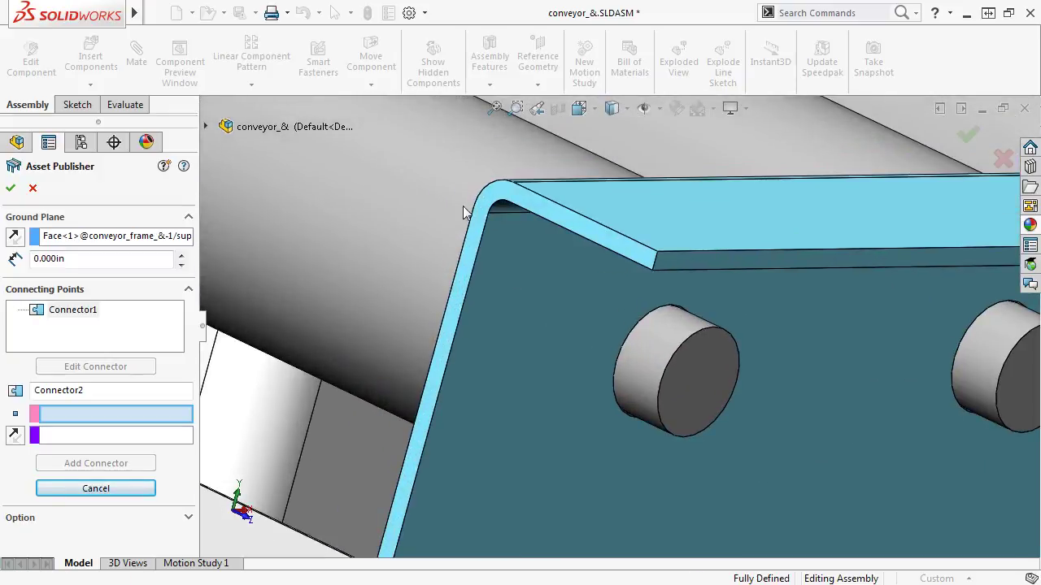
pyautogui.click(657, 254)
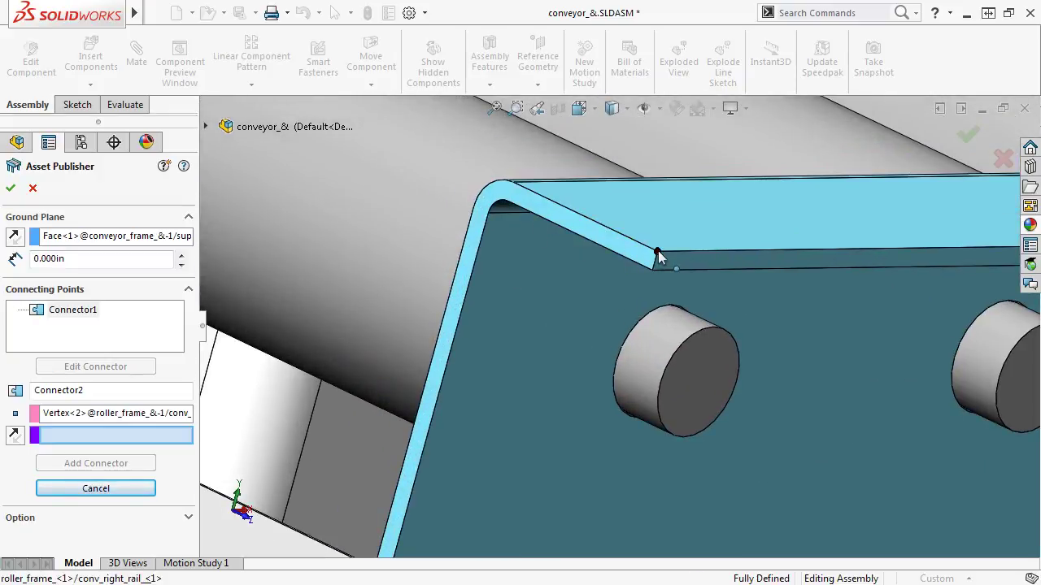
pyautogui.click(652, 259)
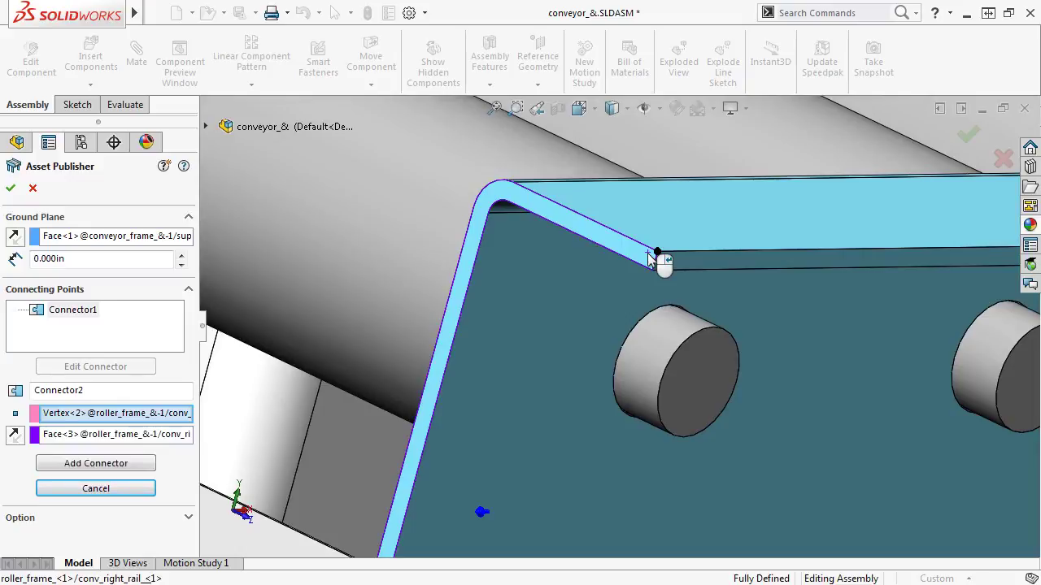
pyautogui.click(144, 463)
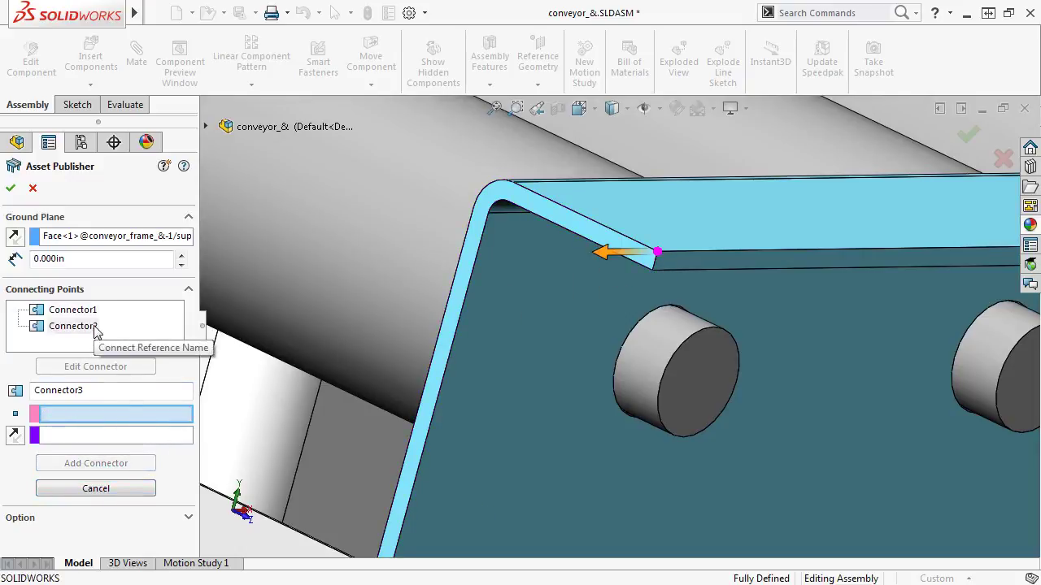
# - Finish publishing the conveyor asset and fit the whole model in view
pyautogui.click(11, 188)
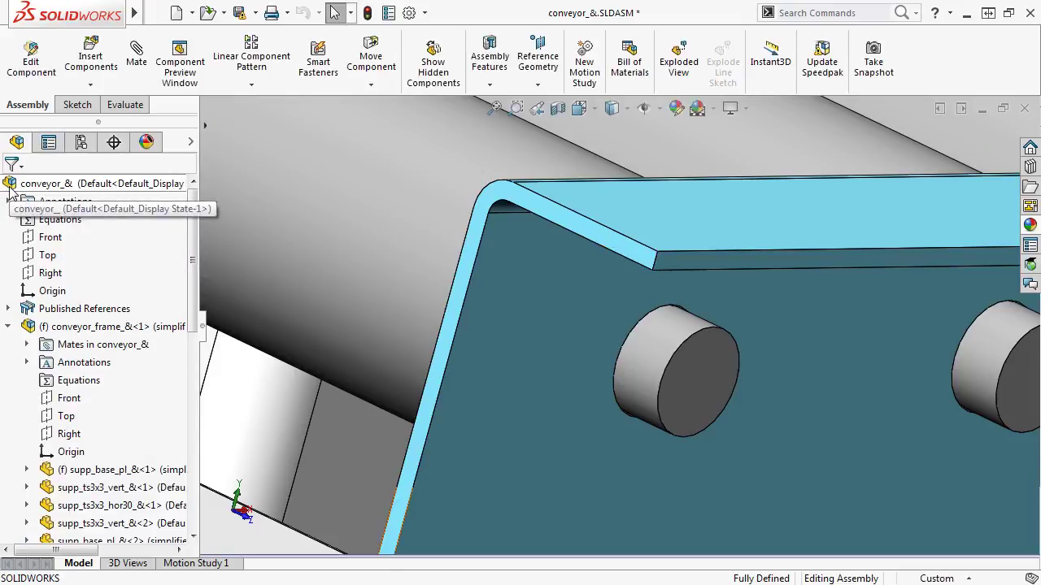
pyautogui.press('f')
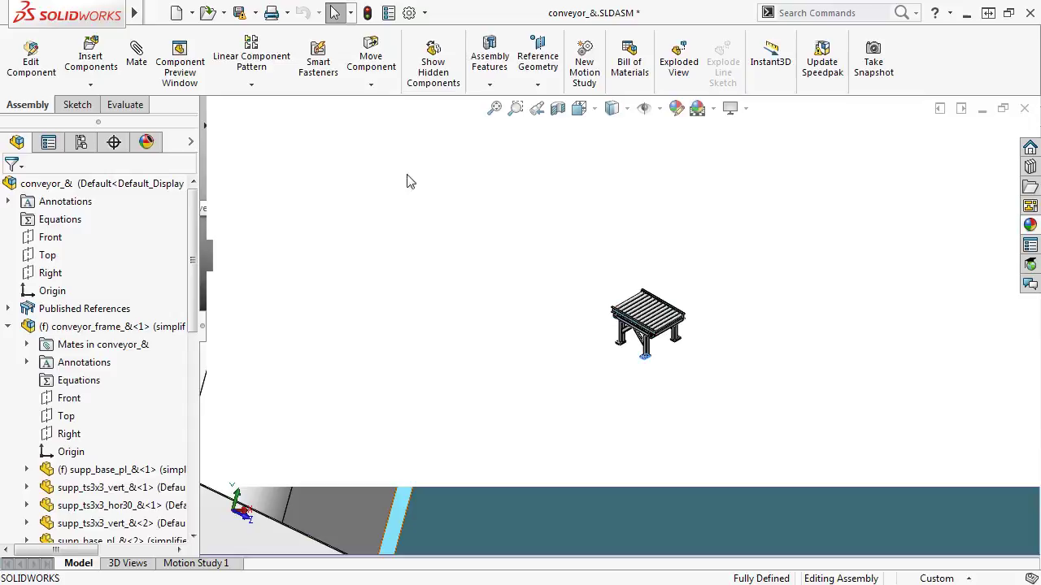
pyautogui.click(516, 108)
# - Zoom around the conveyor and expand Published References to show Ground Plane, Connector1, Connector2
pyautogui.moveTo(578, 285); pyautogui.dragTo(715, 379)
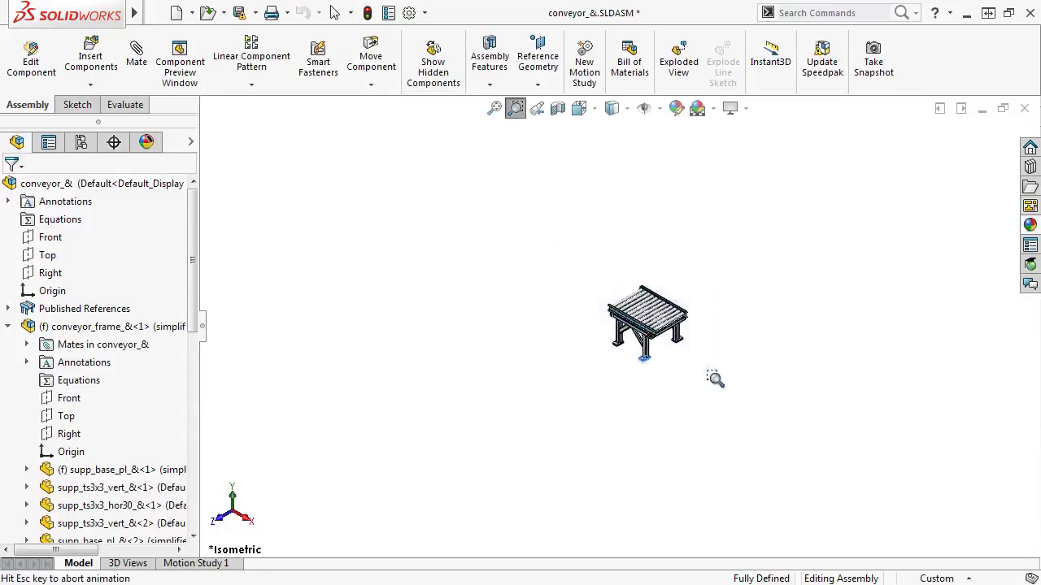
pyautogui.press('Escape')
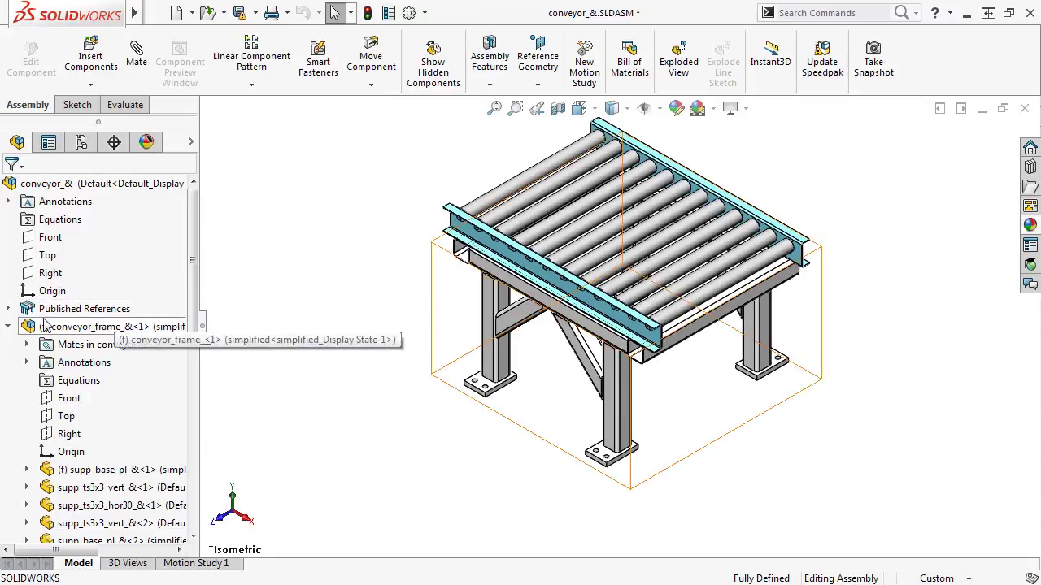
pyautogui.click(8, 309)
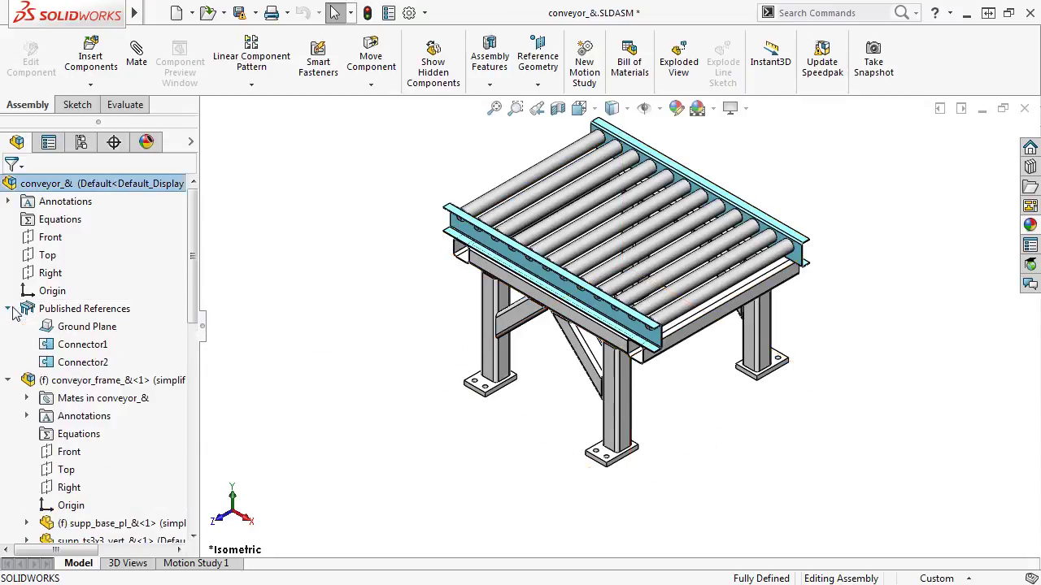
pyautogui.rightClick(58, 335)
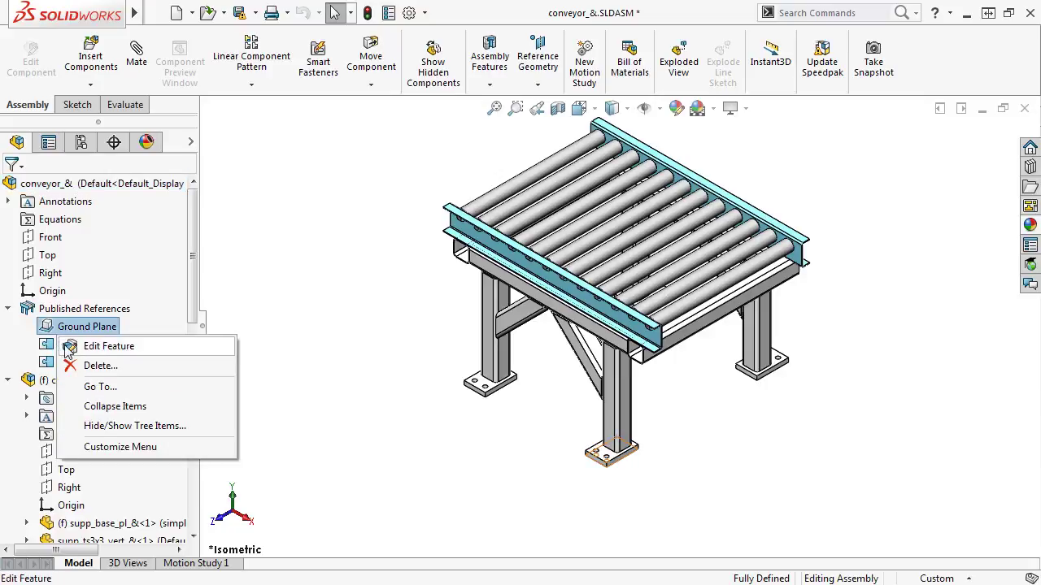
pyautogui.click(50, 345)
pyautogui.rightClick(50, 347)
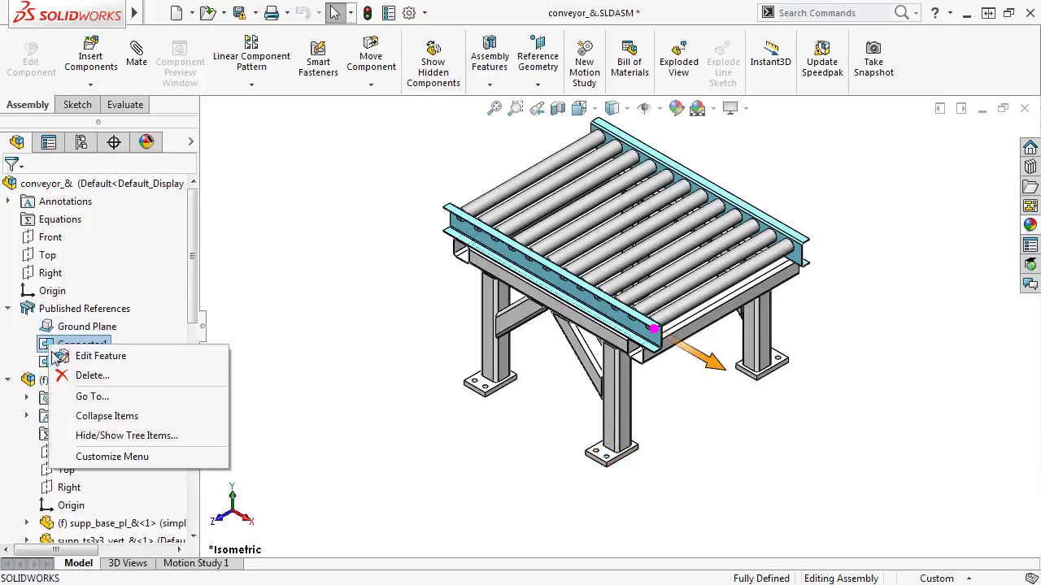
pyautogui.rightClick(77, 310)
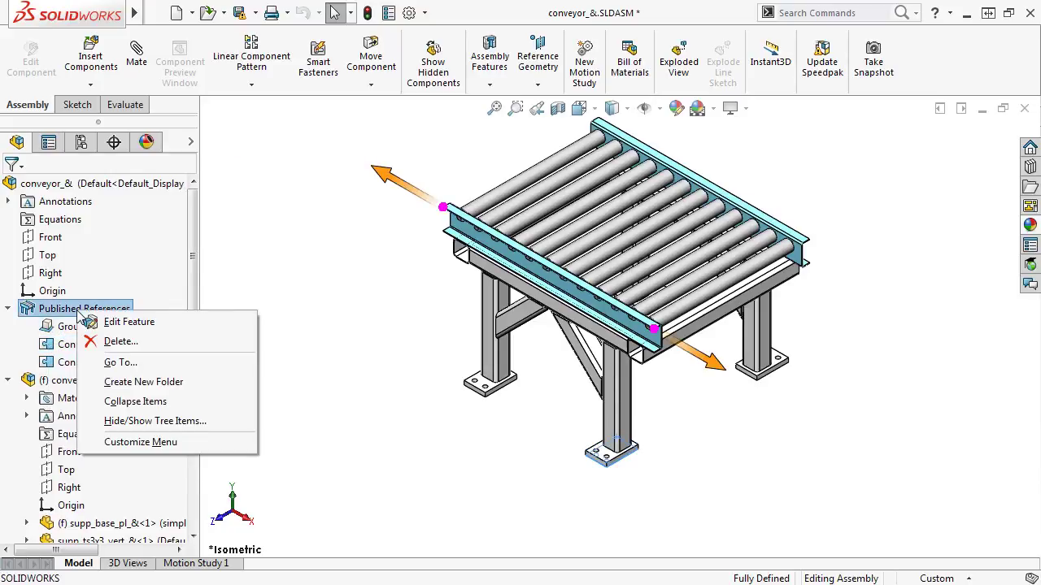
pyautogui.click(91, 325)
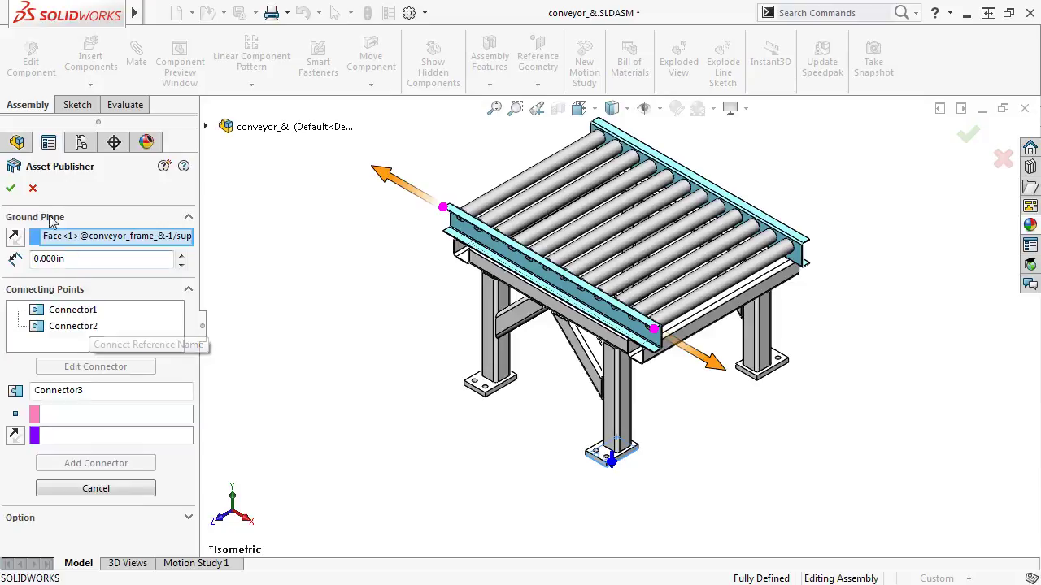
pyautogui.click(34, 189)
pyautogui.click(262, 249)
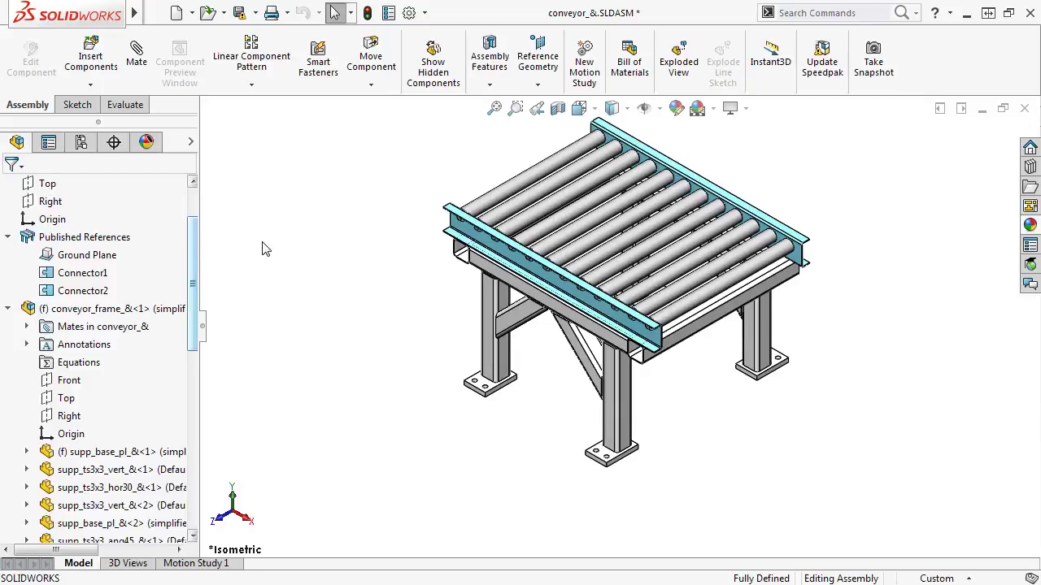
# - Switch to Magnetic Mates.SLDASM and start a new Ground Plane via Insert > Reference Geometry
pyautogui.hotkey('ctrl', 'Tab')
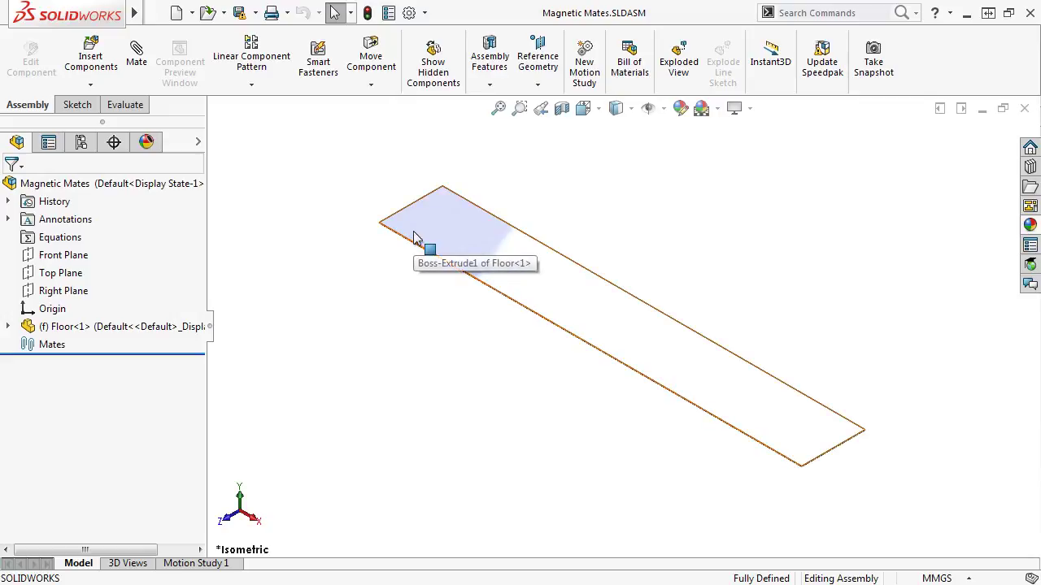
pyautogui.moveTo(135, 13)
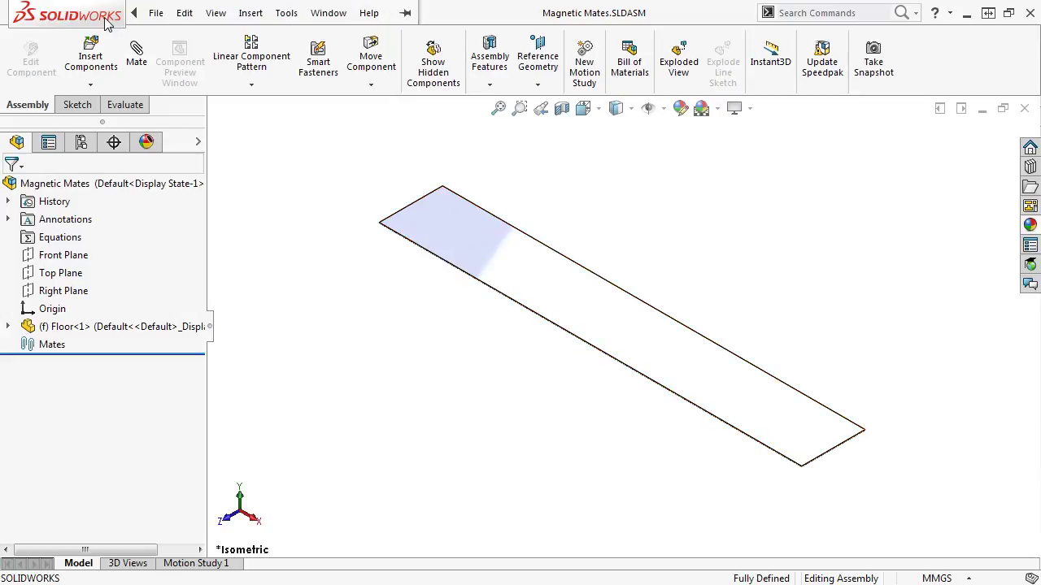
pyautogui.click(215, 13)
pyautogui.moveTo(250, 13)
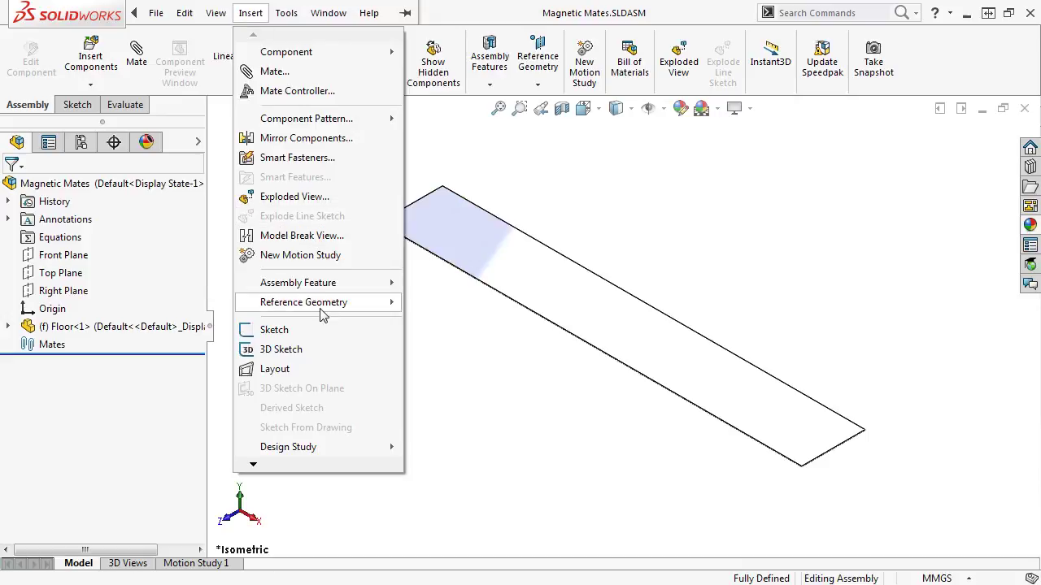
pyautogui.moveTo(323, 309)
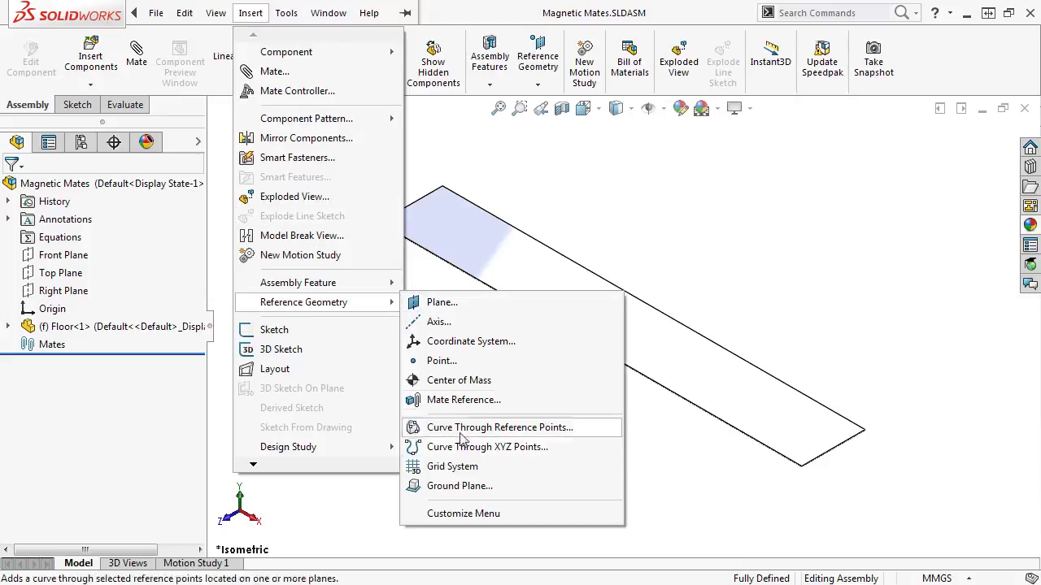
pyautogui.click(460, 486)
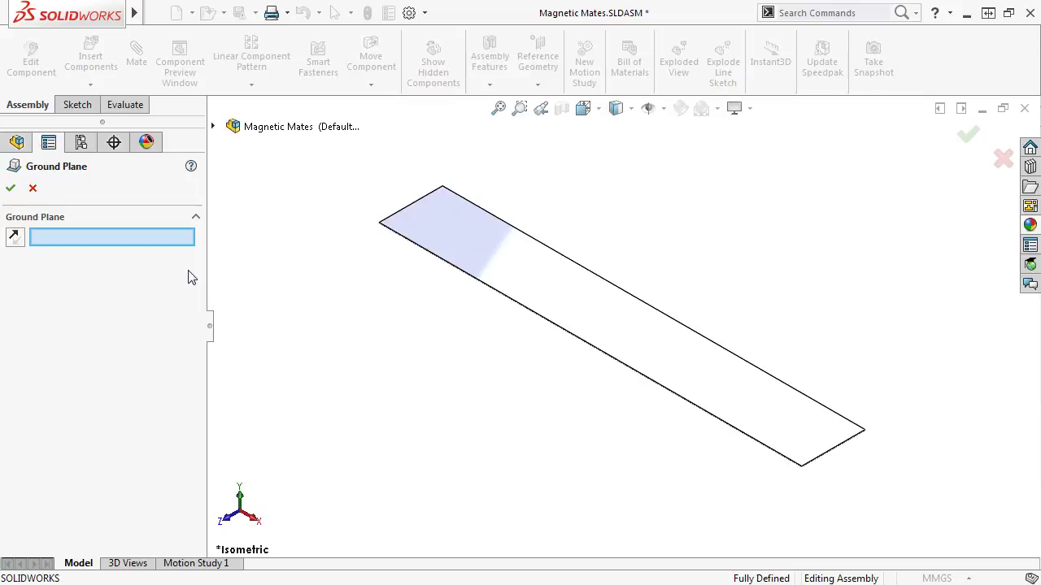
# - Set the Floor's top face as the assembly Ground Plane, keeping the upward direction
pyautogui.click(396, 220)
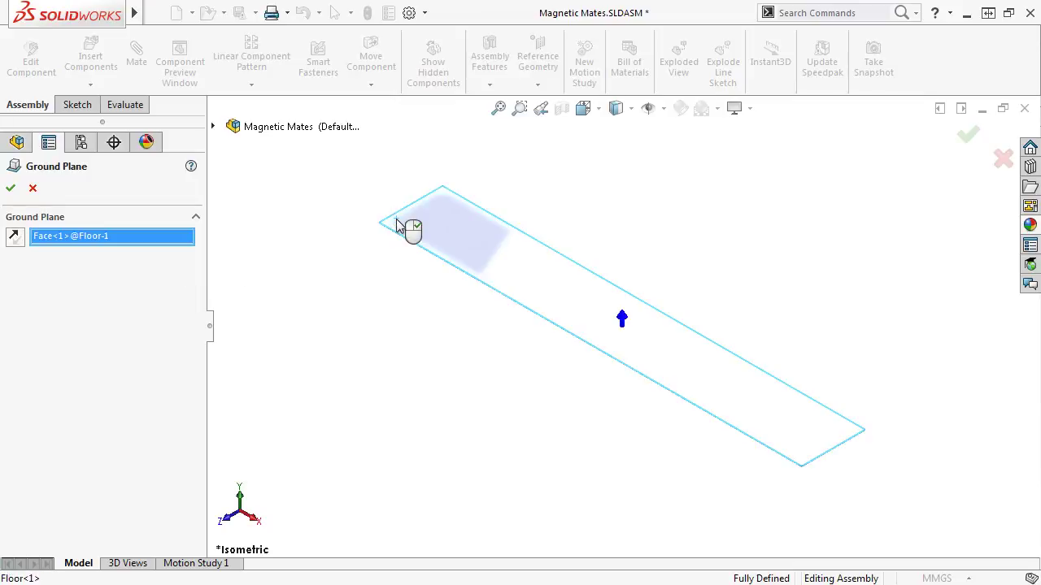
pyautogui.click(15, 236)
pyautogui.click(16, 236)
pyautogui.click(12, 188)
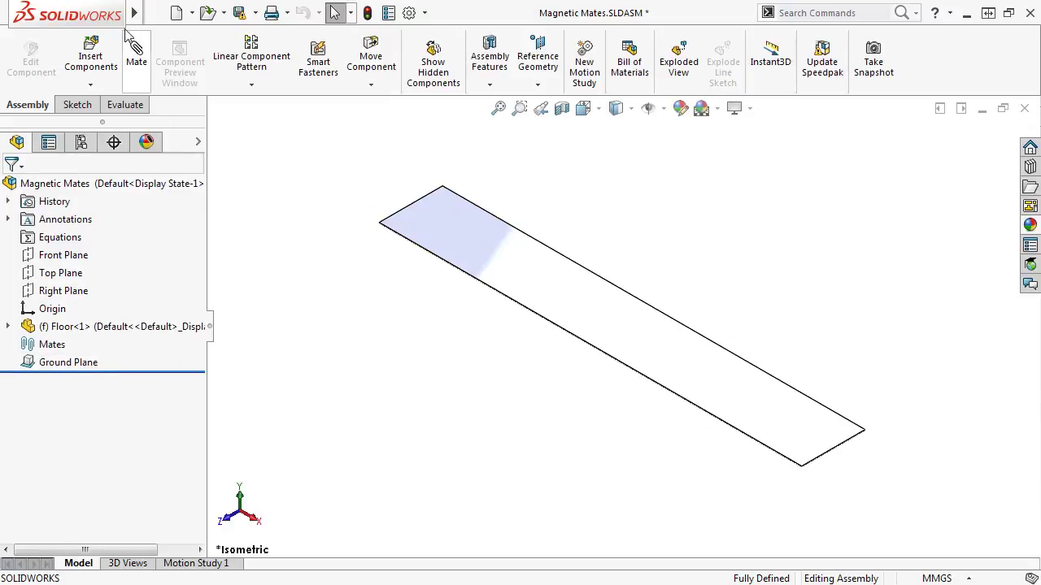
# - Tile windows vertically, drag the conveyor assembly onto the floor as conveyor_&<1>, then maximize
pyautogui.moveTo(126, 18)
pyautogui.click(322, 15)
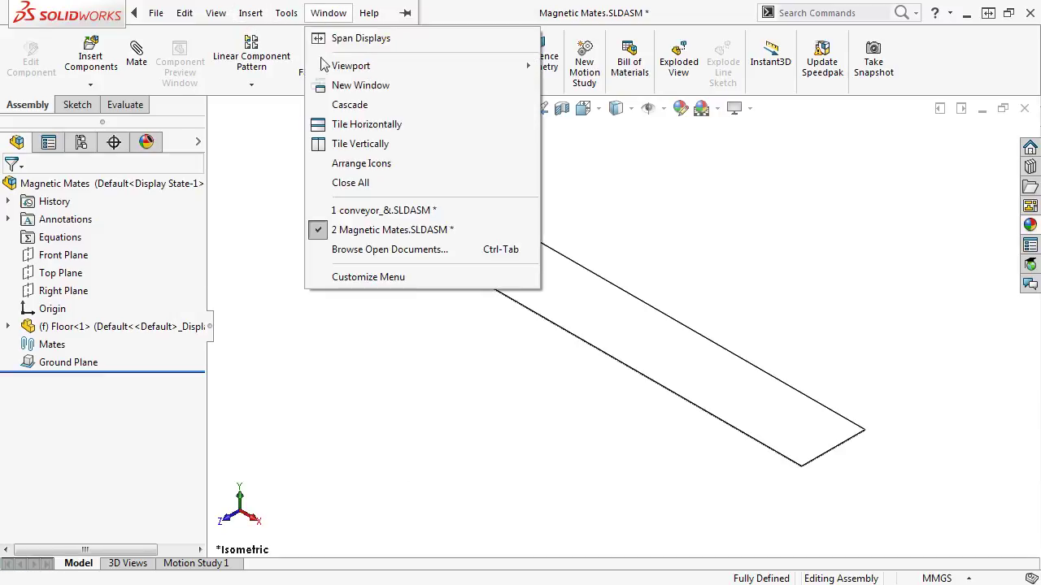
pyautogui.click(325, 143)
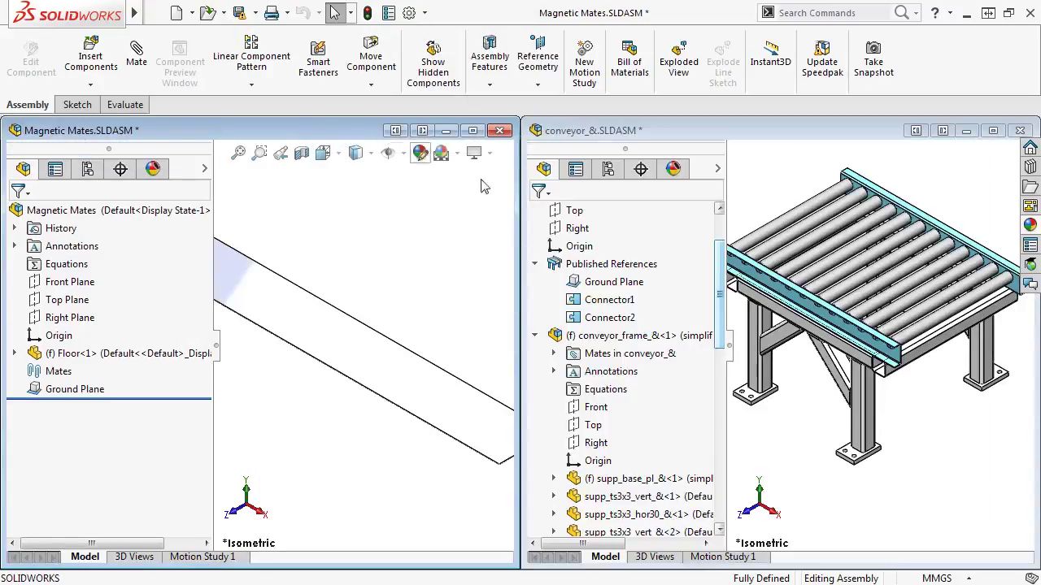
pyautogui.rightClick(623, 221)
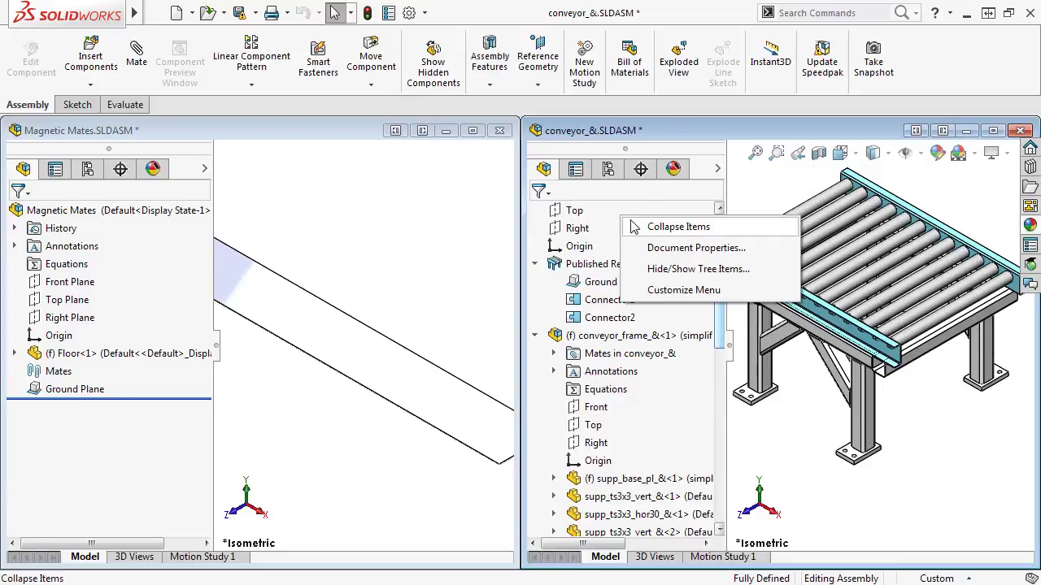
pyautogui.click(678, 227)
pyautogui.moveTo(573, 211); pyautogui.dragTo(361, 209)
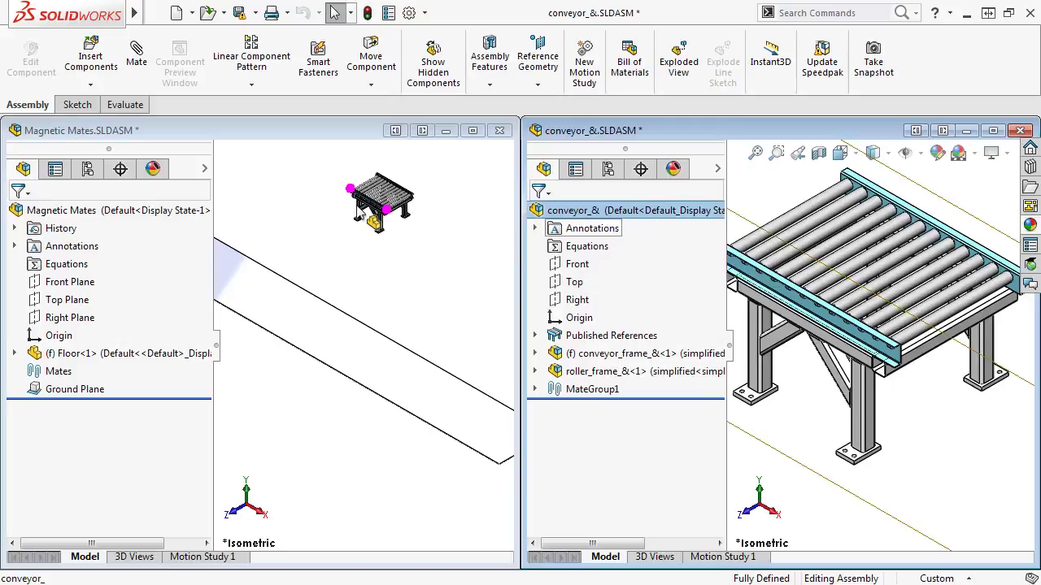
pyautogui.moveTo(358, 211); pyautogui.dragTo(280, 324)
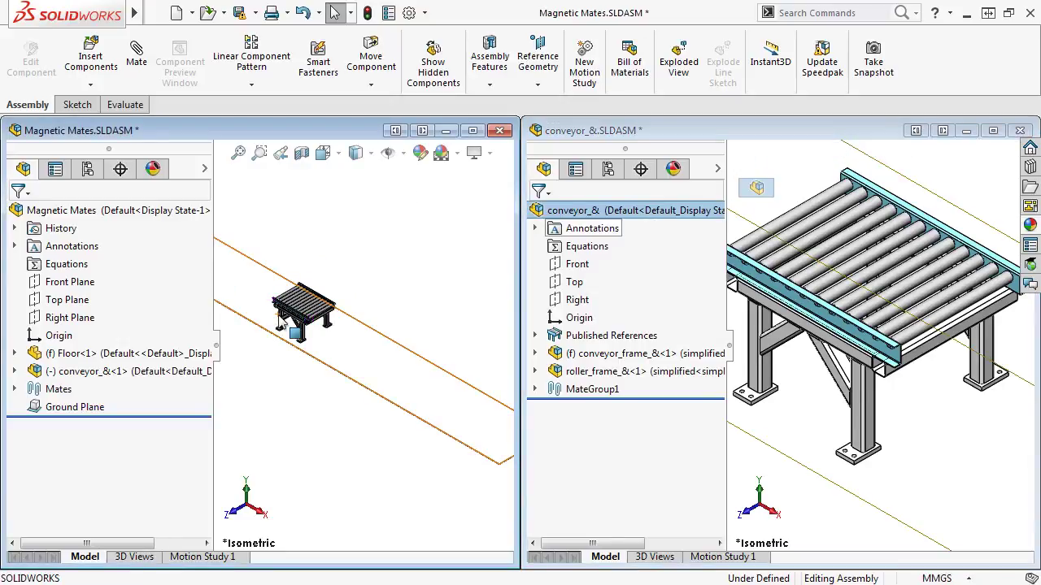
pyautogui.click(472, 131)
# - Zoom in on the placed conveyor and expand Mates to reveal Coincident1 with Floor<1>
pyautogui.click(519, 108)
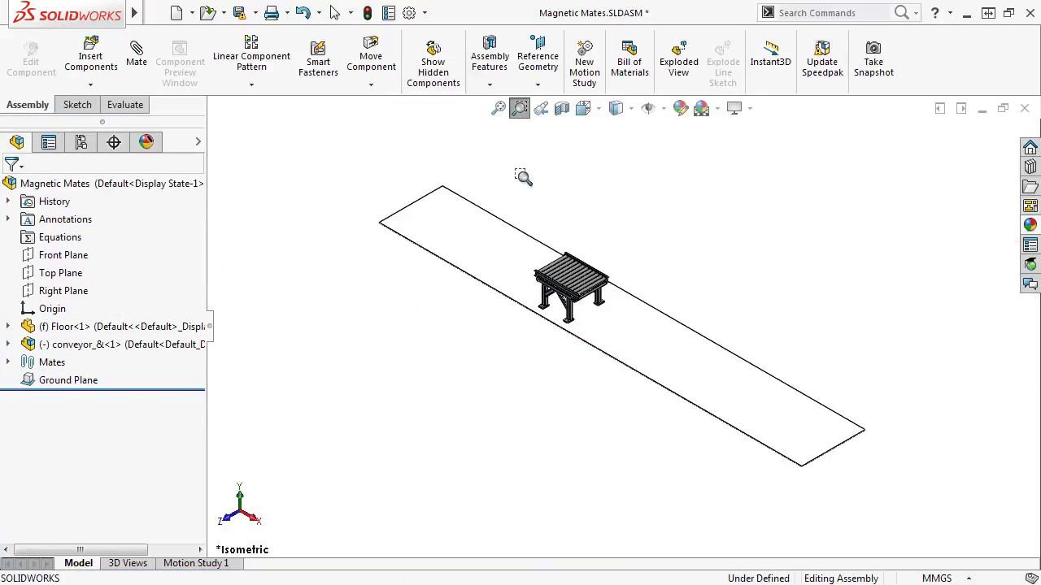
pyautogui.moveTo(523, 244); pyautogui.dragTo(669, 346)
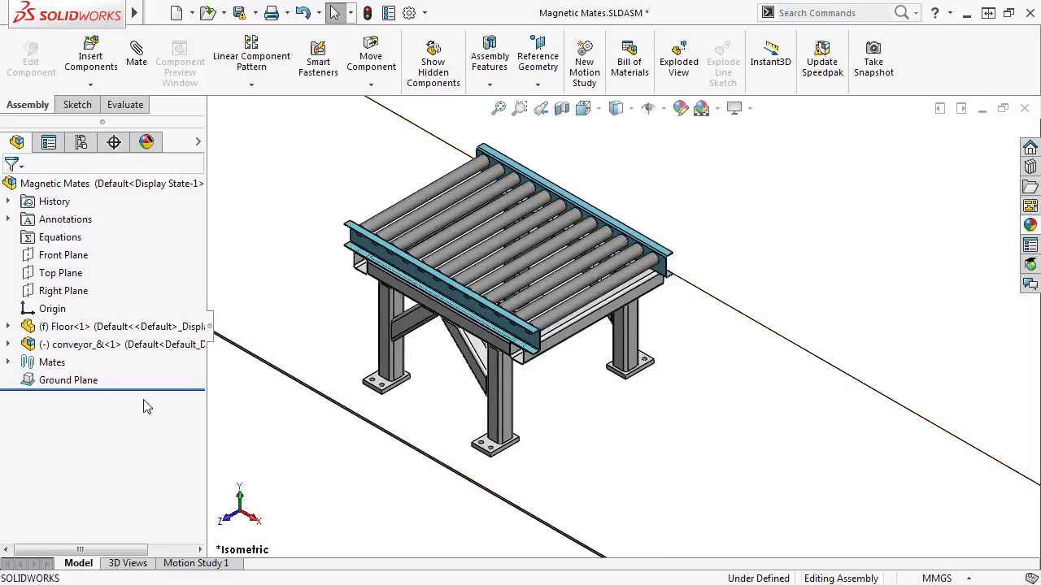
pyautogui.click(8, 363)
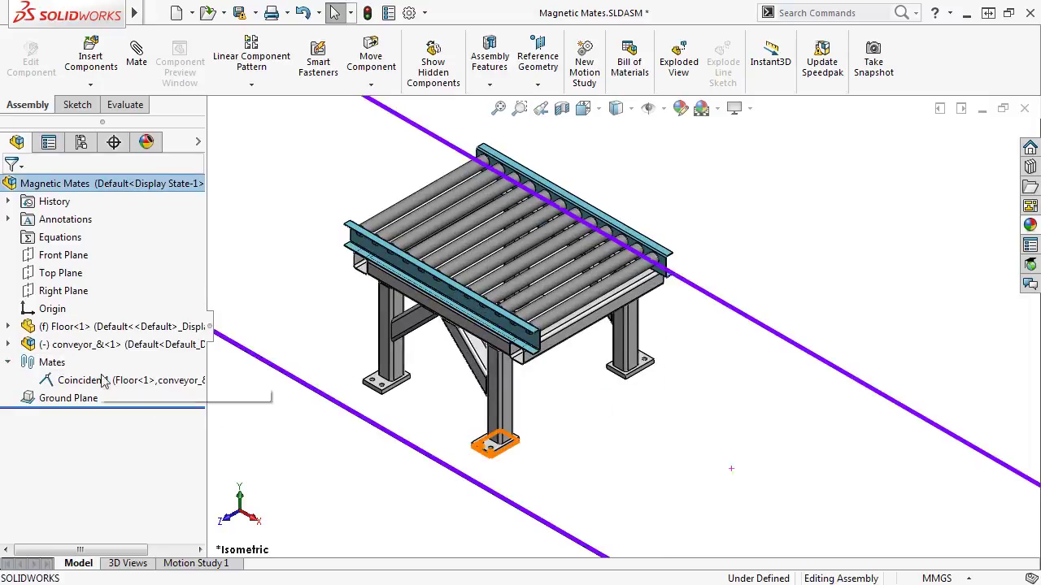
pyautogui.moveTo(110, 386)
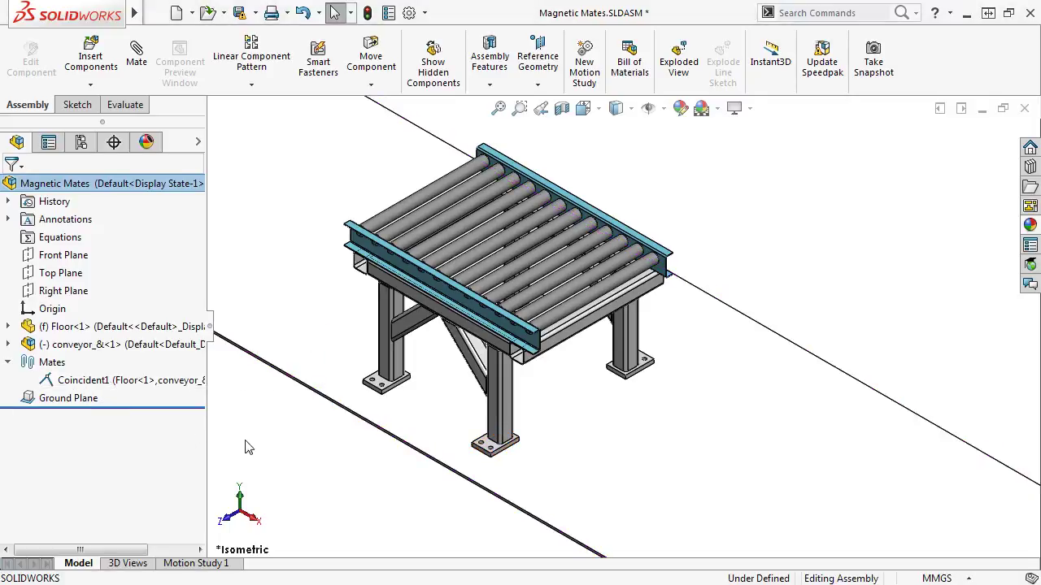
pyautogui.scroll(2, 251, 443)
pyautogui.keyDown('ctrl'); pyautogui.moveTo(251, 443); pyautogui.dragTo(309, 483, button='middle'); pyautogui.keyUp('ctrl')
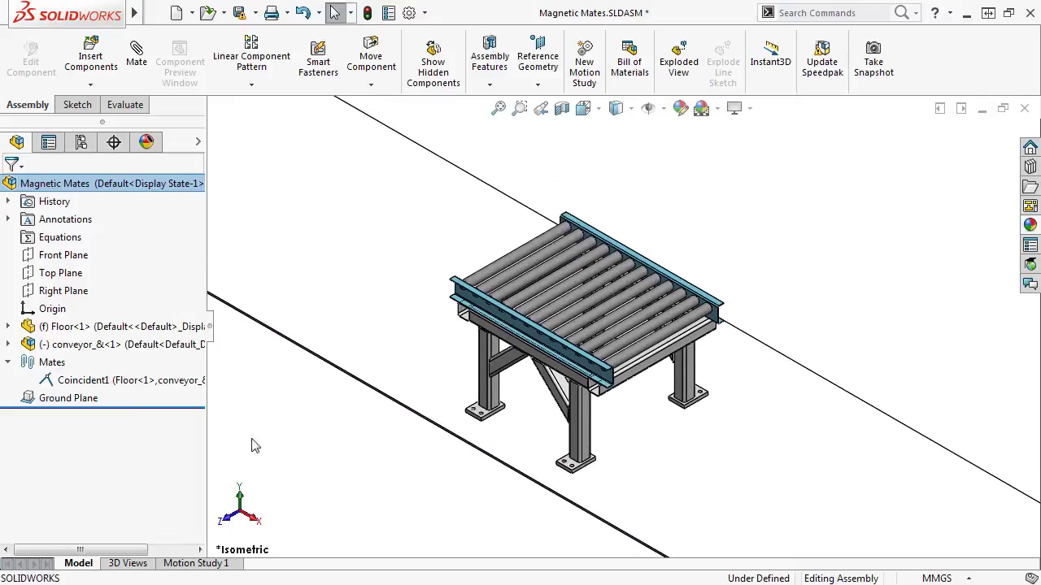
# - Ctrl-drag a copy of conveyor_&<1> onto the first conveyor's end, snapping conveyor_&<2> via Magnetic1
pyautogui.keyDown('ctrl'); pyautogui.moveTo(114, 348); pyautogui.dragTo(303, 241); pyautogui.keyUp('ctrl')
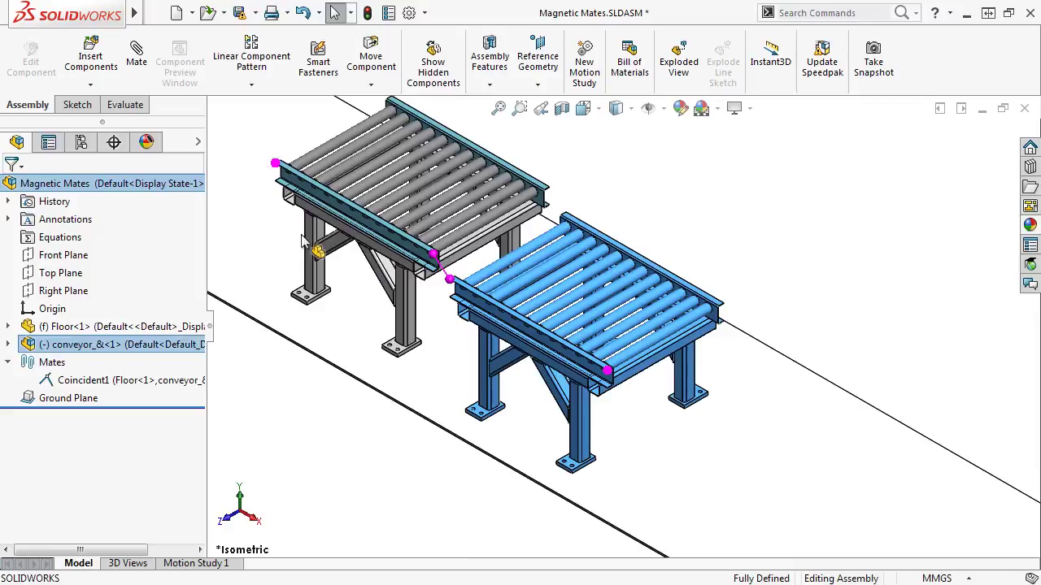
pyautogui.keyDown('ctrl'); pyautogui.moveTo(302, 240); pyautogui.dragTo(302, 241); pyautogui.keyUp('ctrl')
pyautogui.click(275, 353)
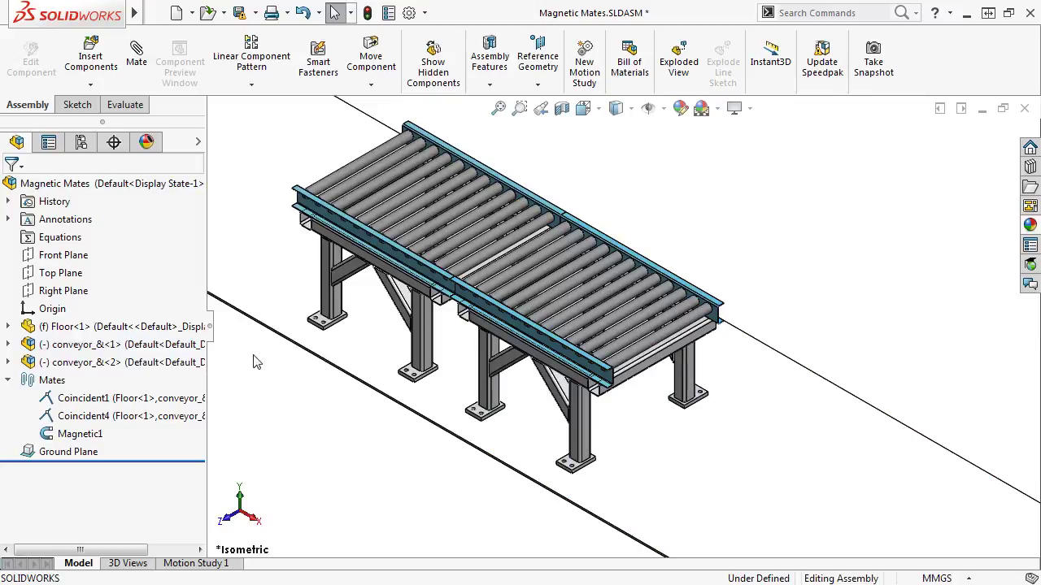
pyautogui.moveTo(184, 420)
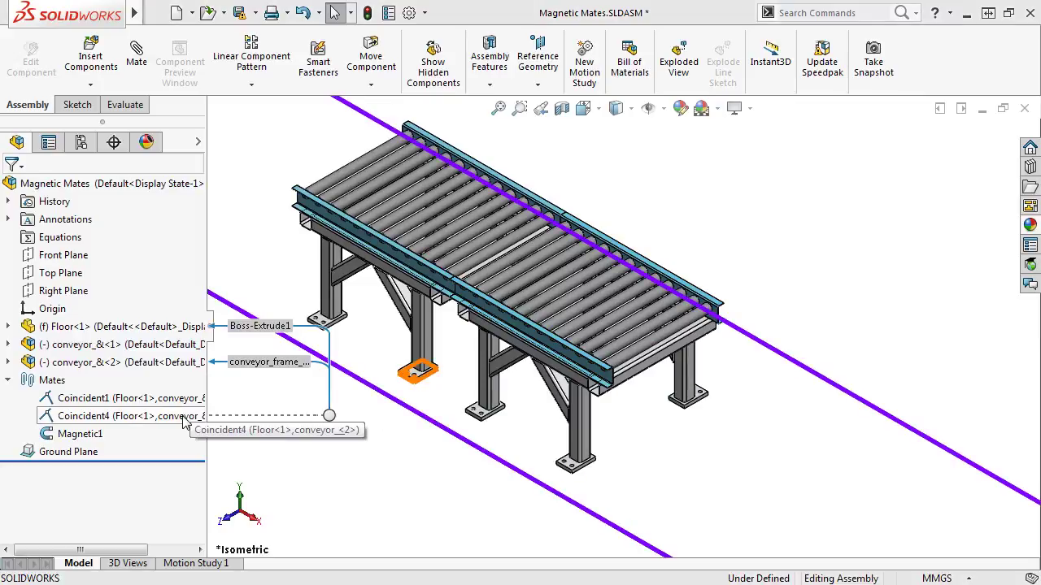